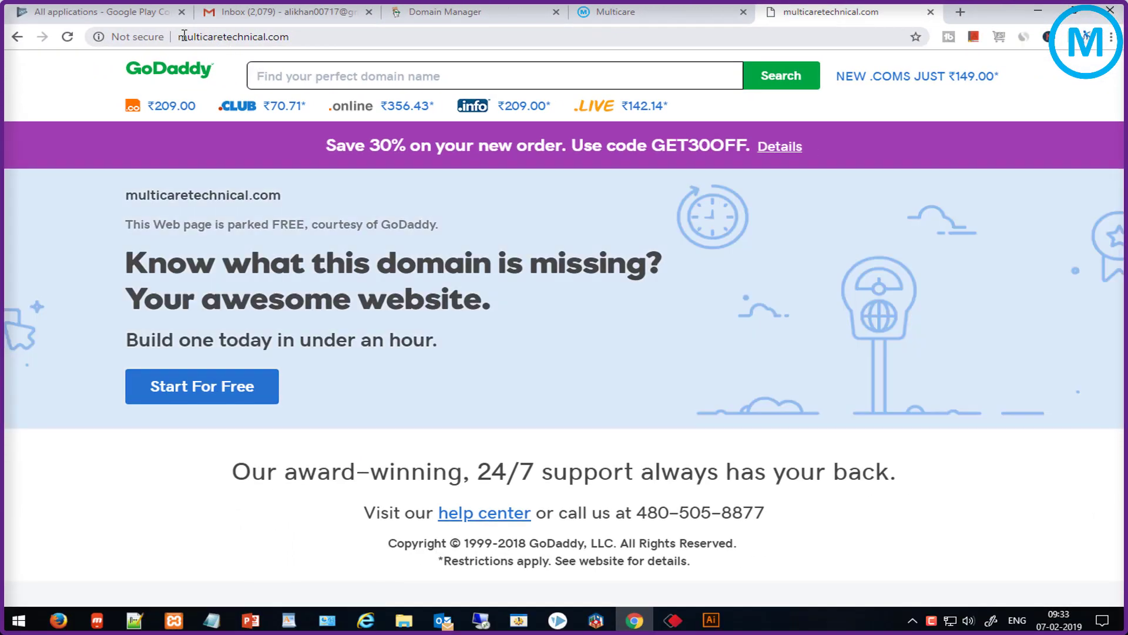
drag(184, 36, 312, 37)
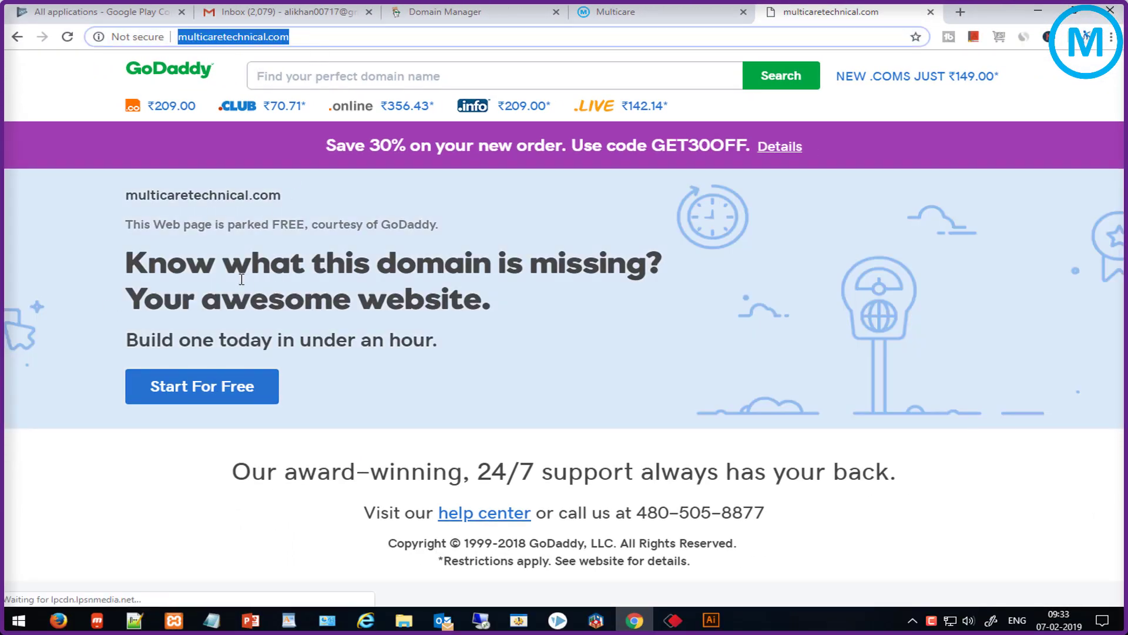
mouse_move(90, 226)
mouse_down()
mouse_move(126, 315)
mouse_move(435, 414)
mouse_move(872, 441)
mouse_move(1074, 430)
mouse_move(675, 405)
mouse_move(705, 416)
mouse_up()
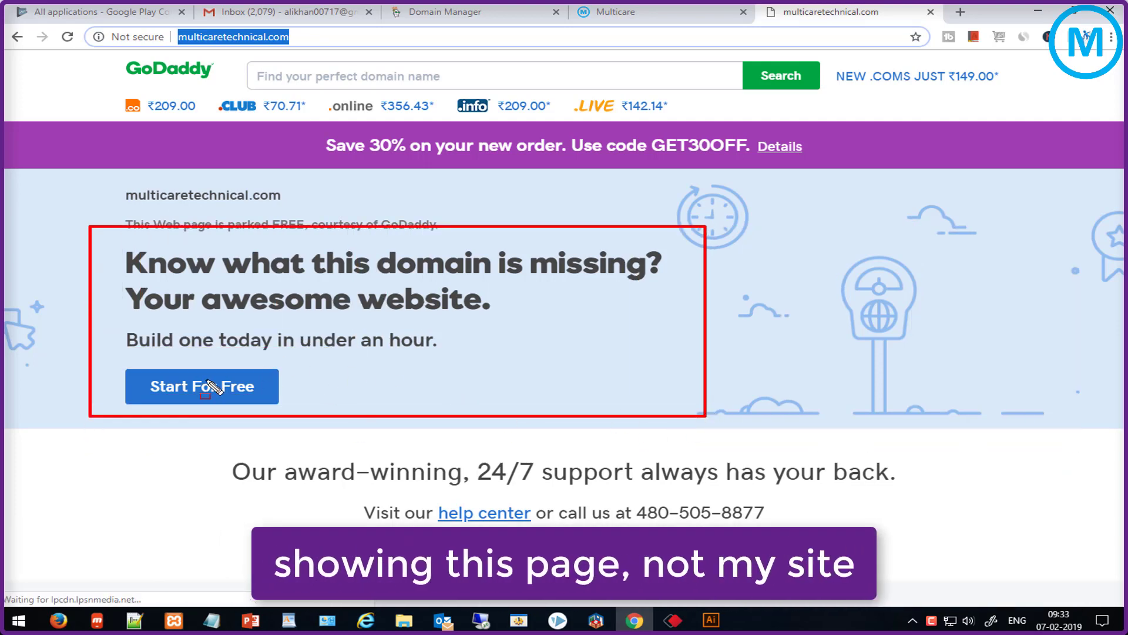
key(Escape)
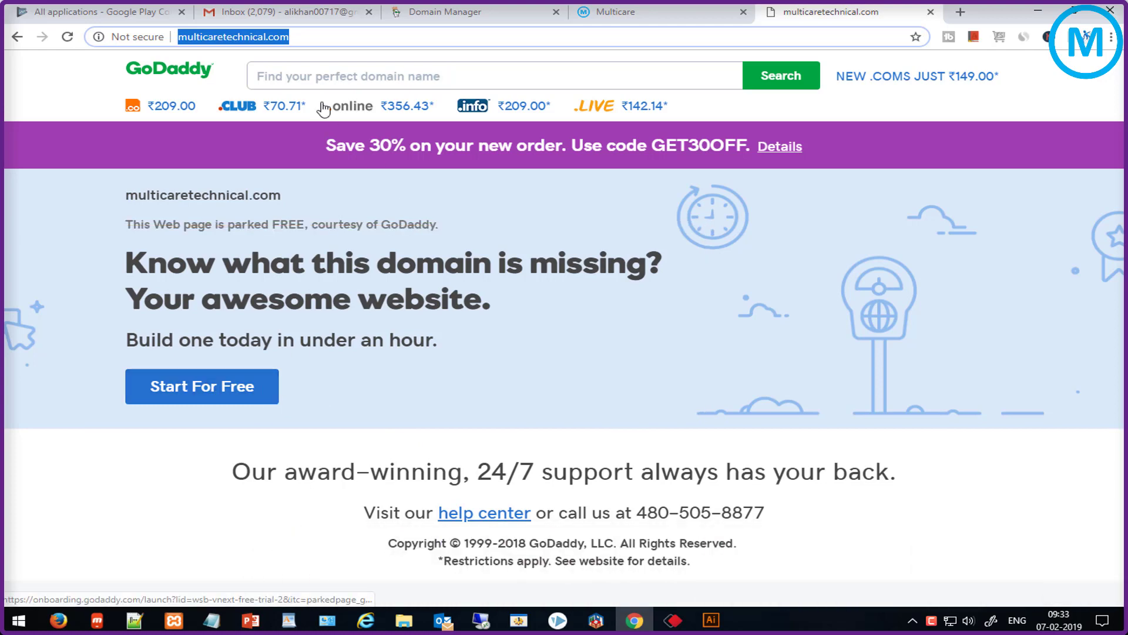
click(318, 37)
click(646, 17)
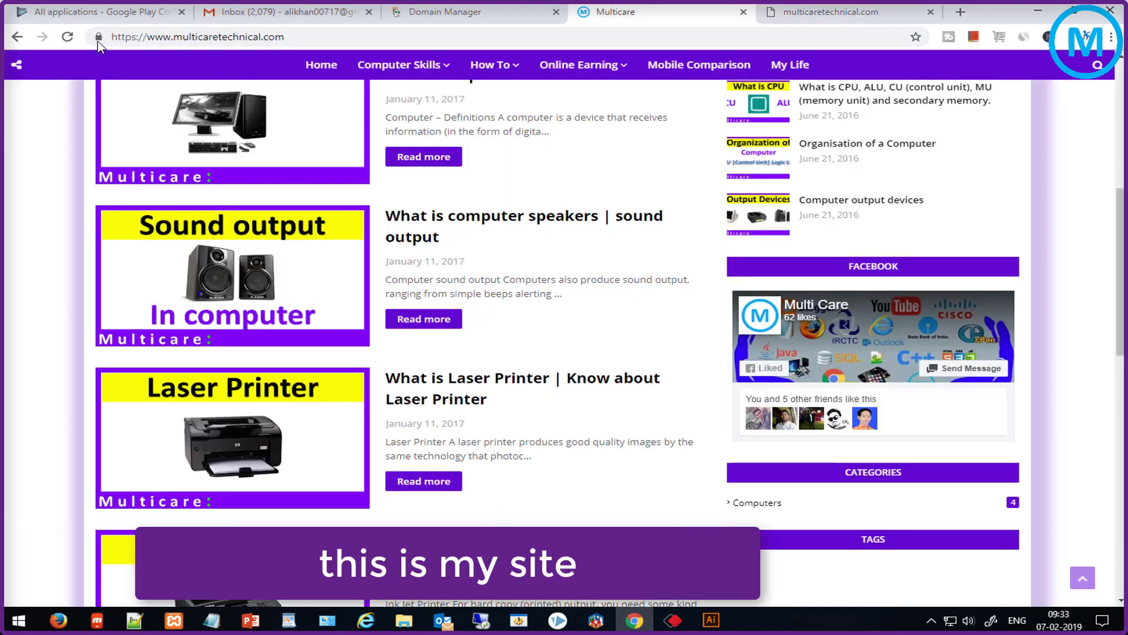
drag(171, 37, 101, 40)
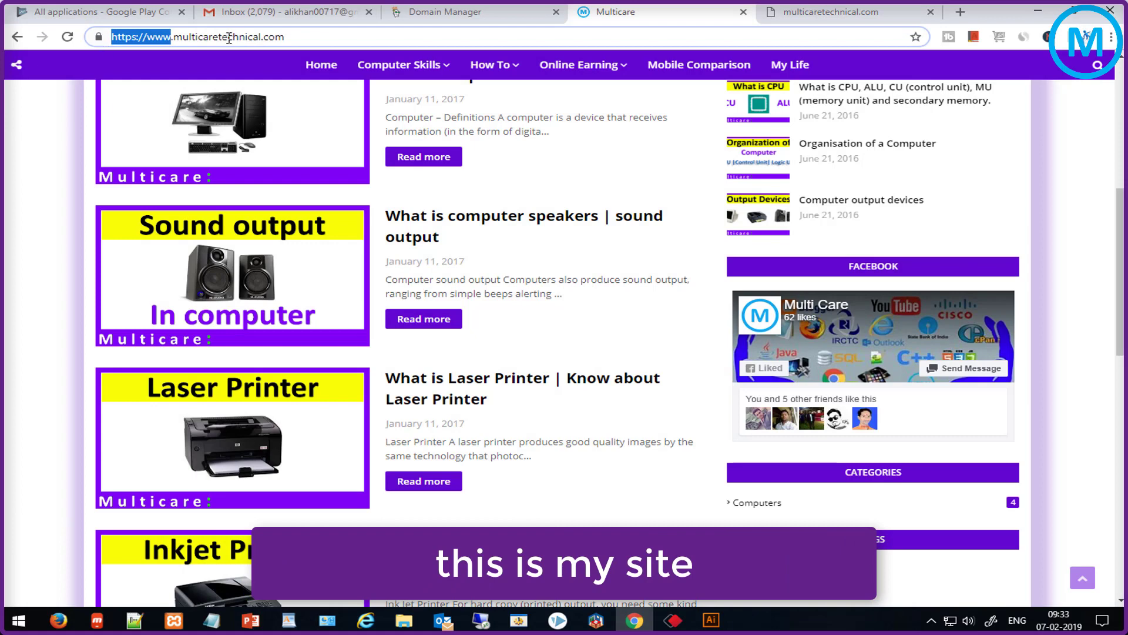
click(276, 37)
click(829, 8)
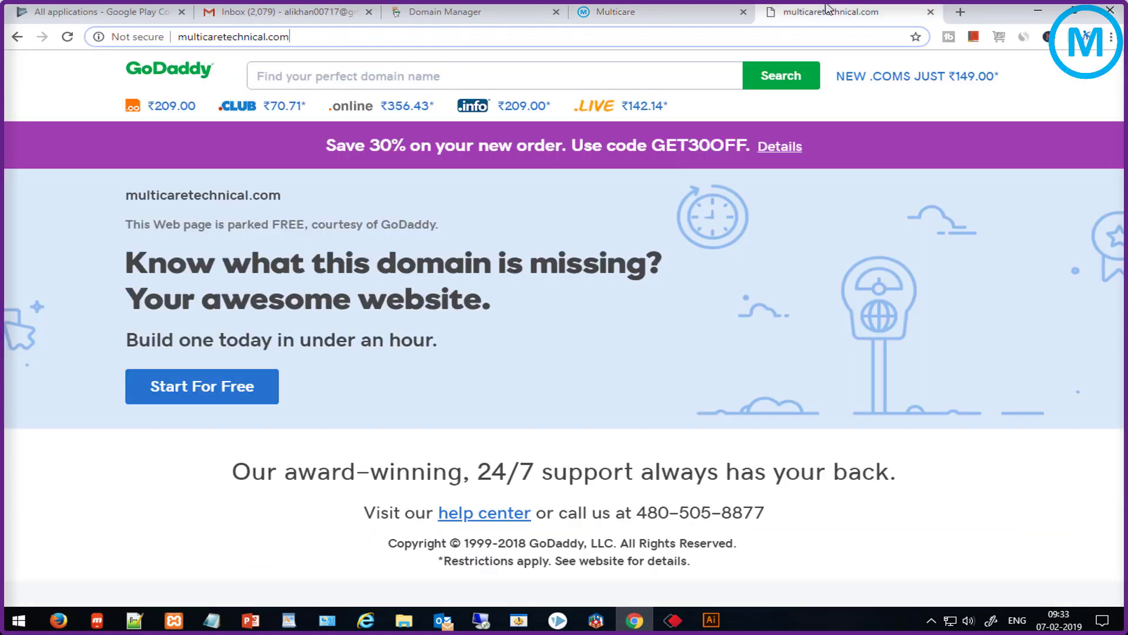
drag(297, 38, 137, 42)
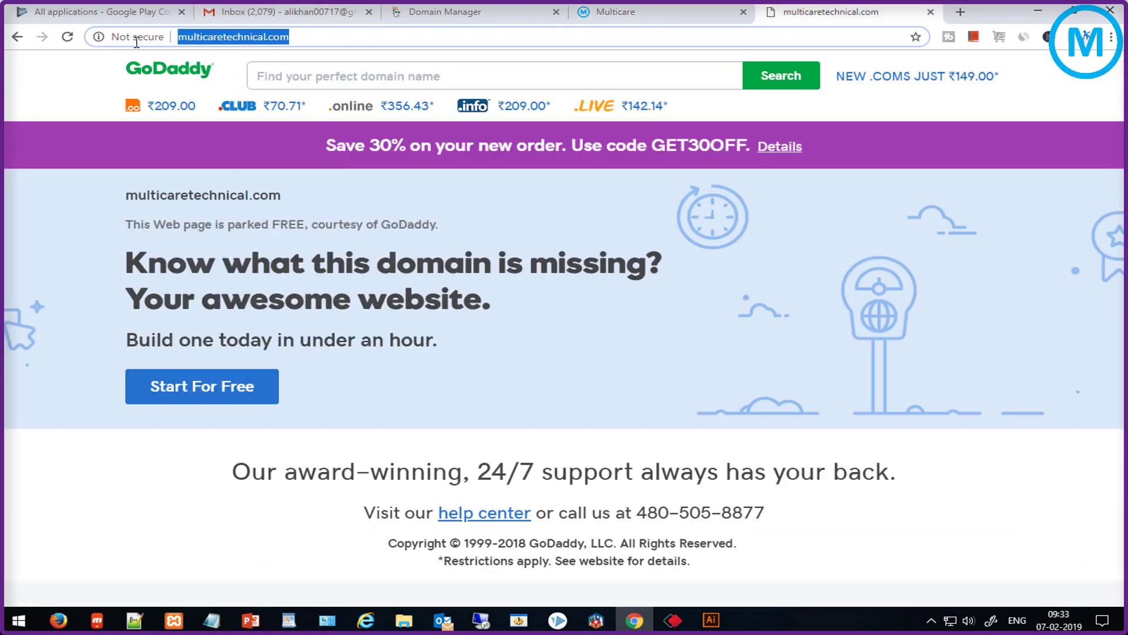
click(303, 41)
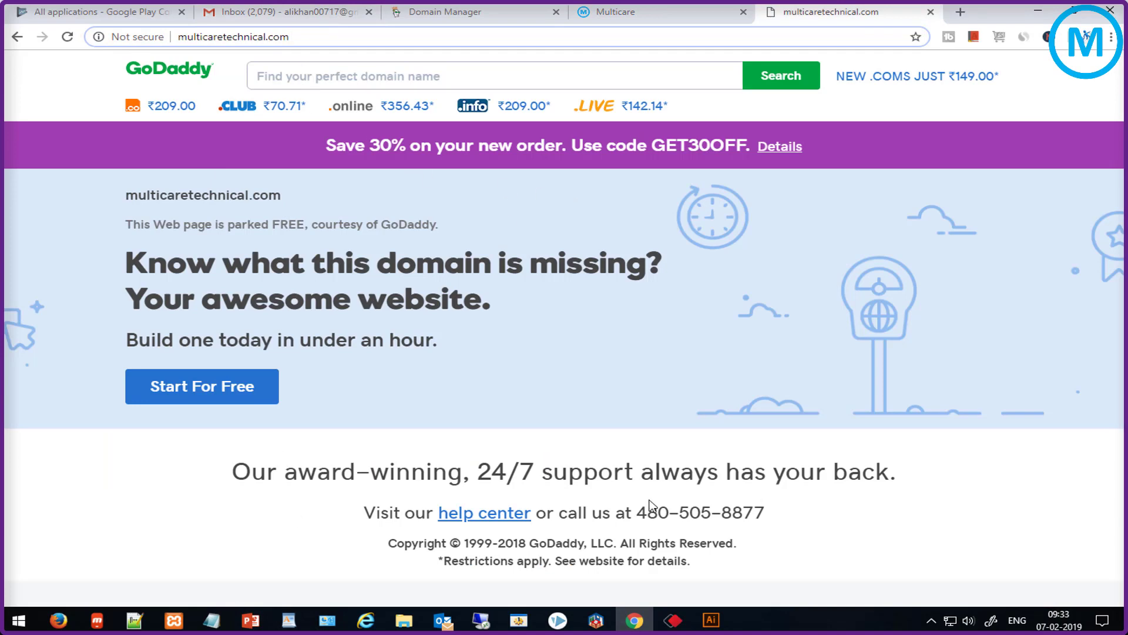
Go to the GoDaddy account's product list and open DNS management for multicaretechnical.com
click(505, 24)
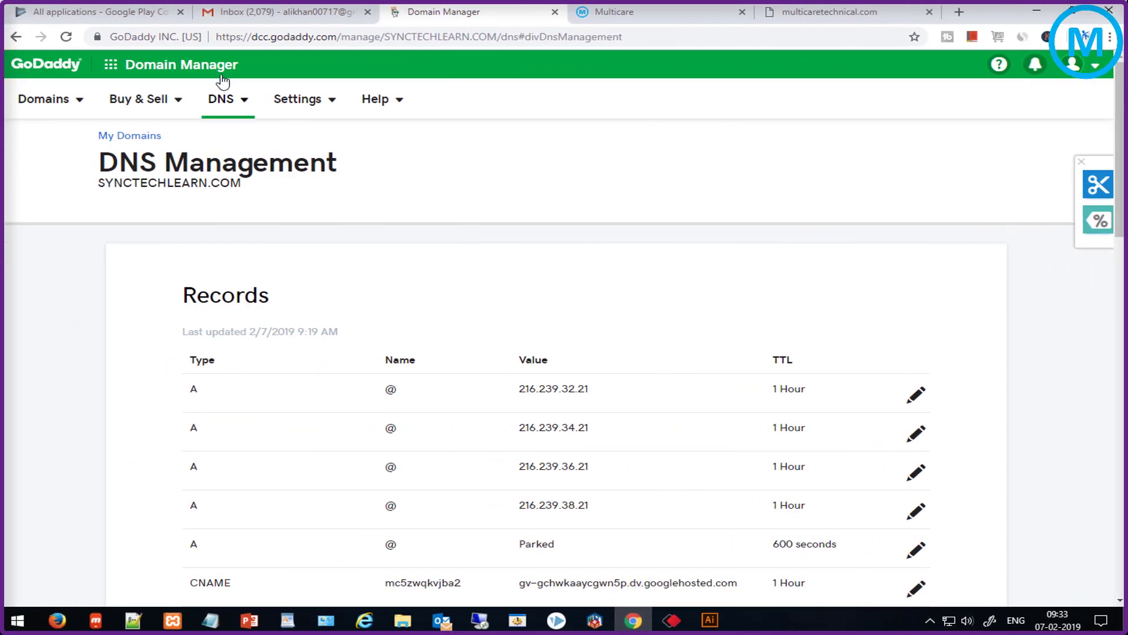
click(1090, 76)
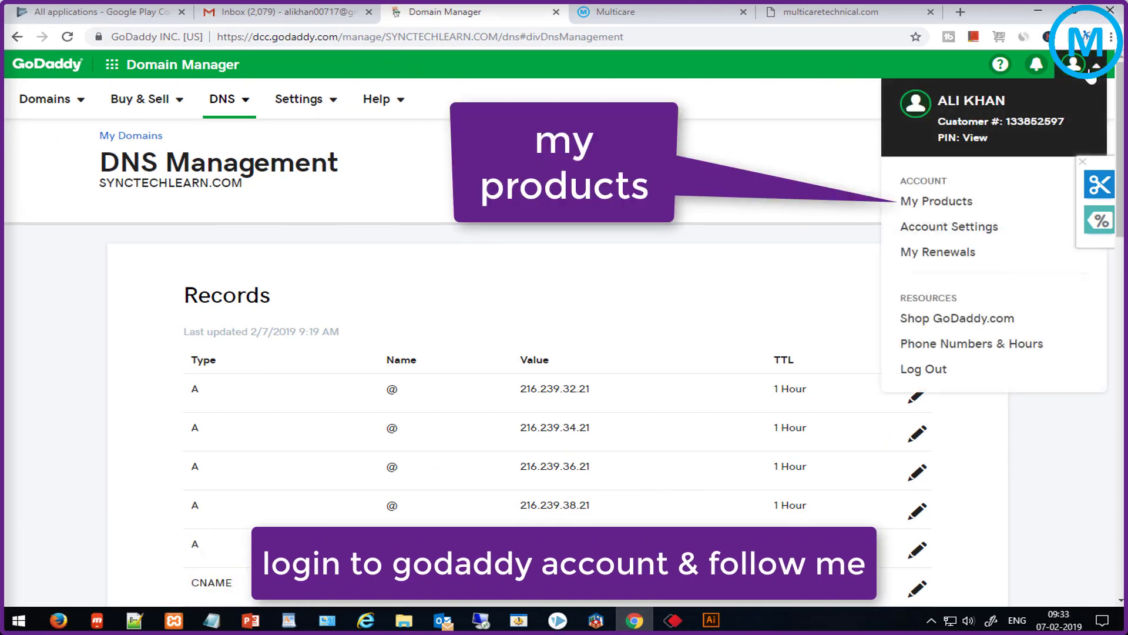
click(922, 202)
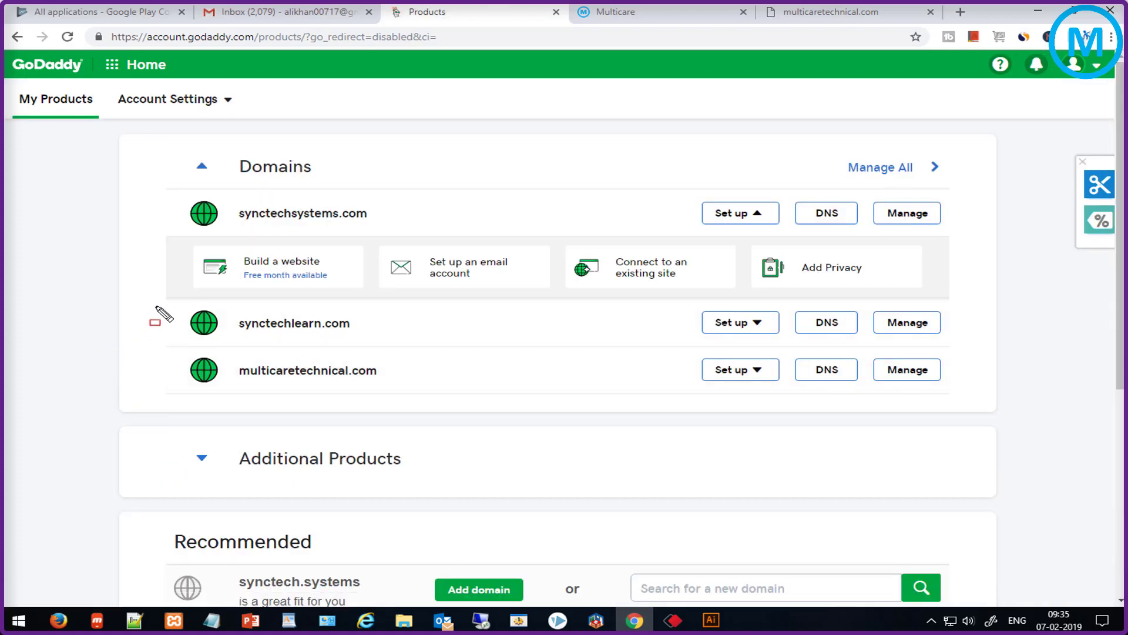
click(148, 332)
mouse_move(163, 355)
mouse_down()
mouse_move(390, 408)
mouse_move(502, 414)
mouse_up()
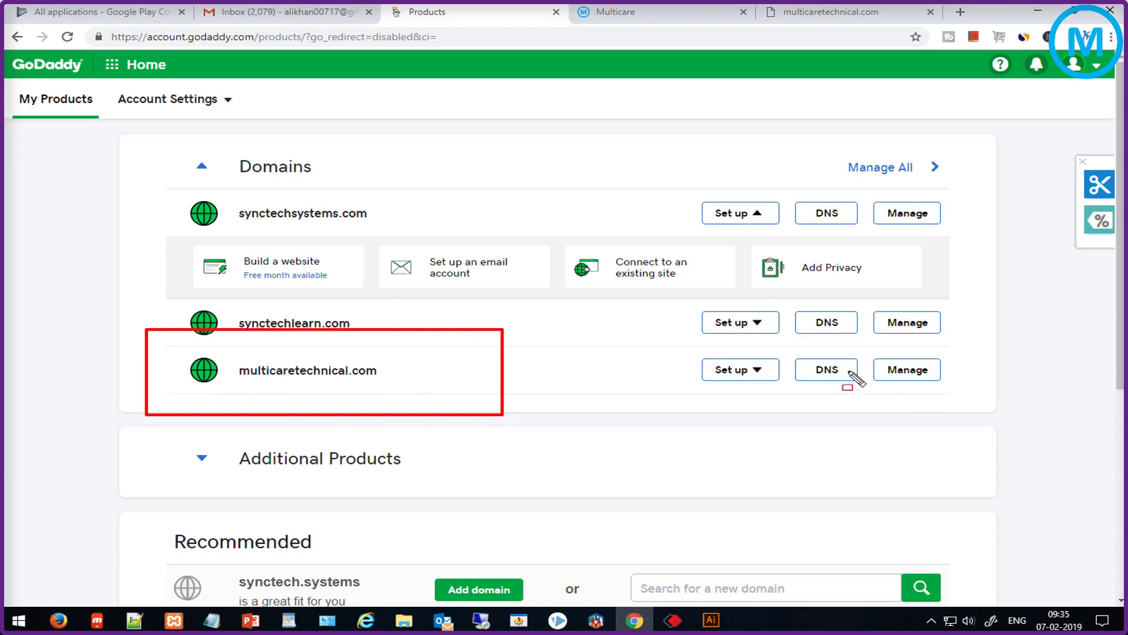
mouse_move(816, 349)
mouse_down()
mouse_move(856, 396)
mouse_move(868, 392)
mouse_up()
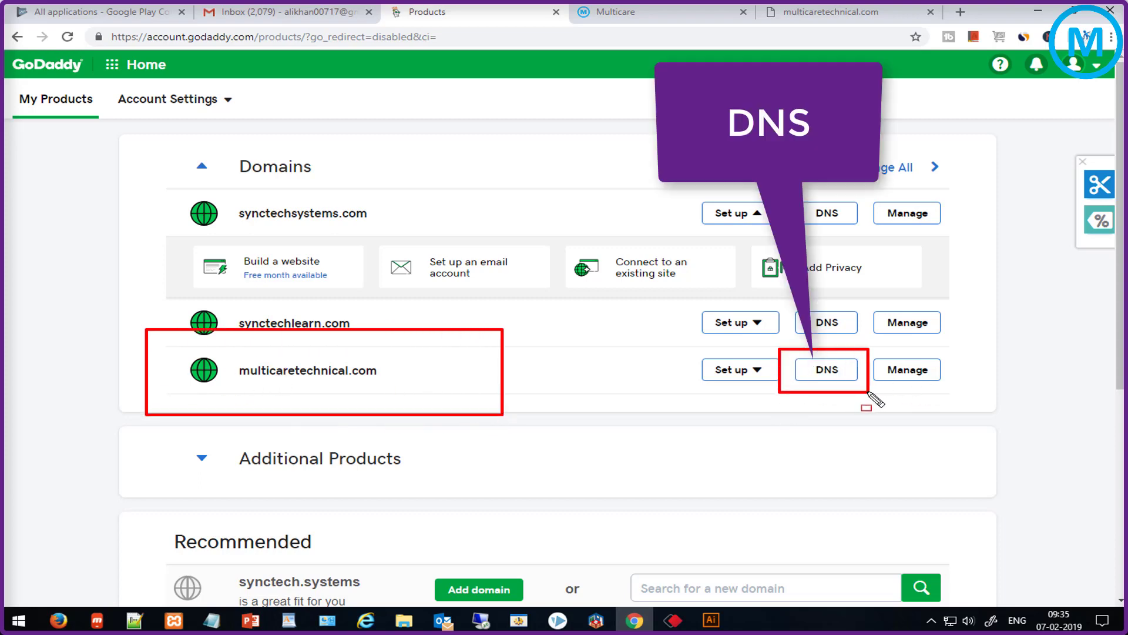
click(832, 379)
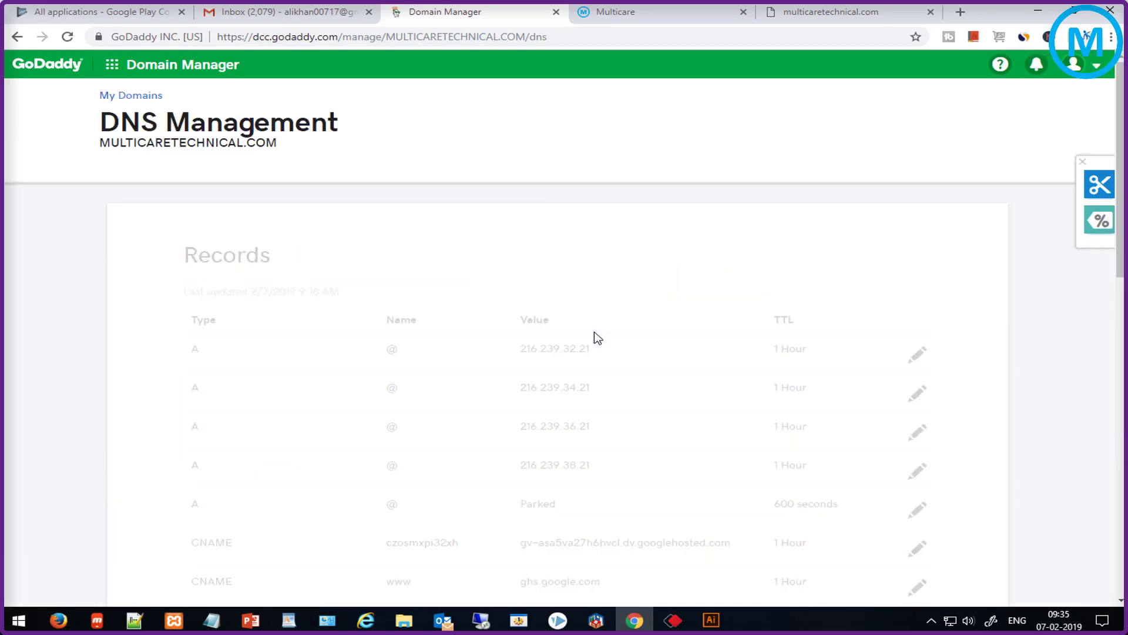
Examine the Parked A record in the domain's DNS records and compare it with the notice on the page at multicaretechnical.com
scroll(597, 337, down, 3)
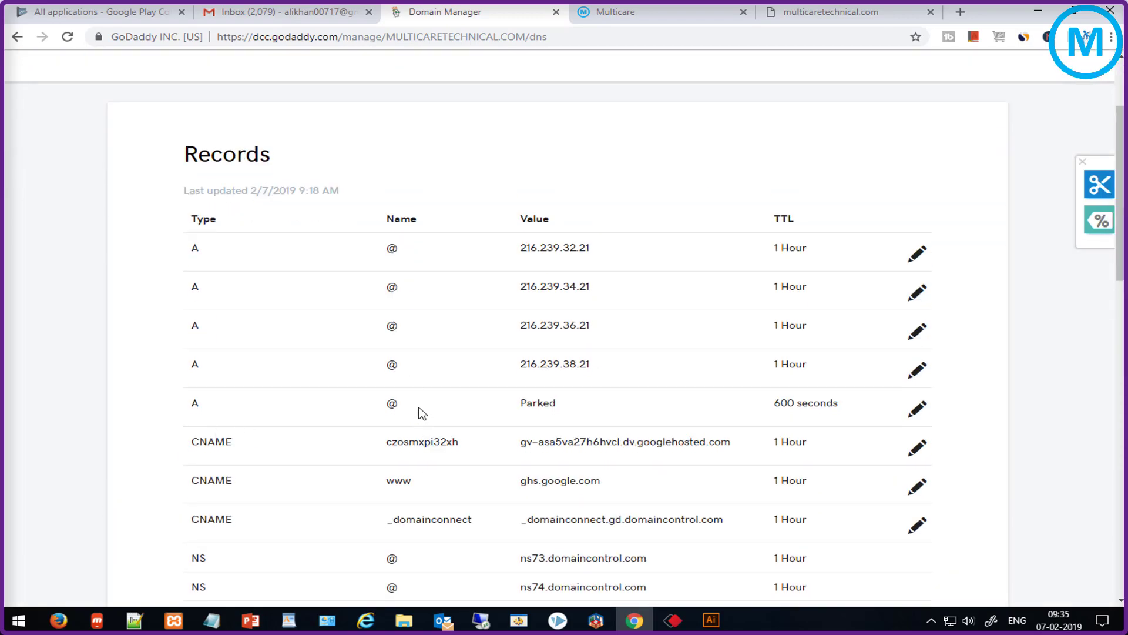
mouse_move(169, 387)
mouse_down()
mouse_move(605, 427)
mouse_move(1018, 427)
mouse_up()
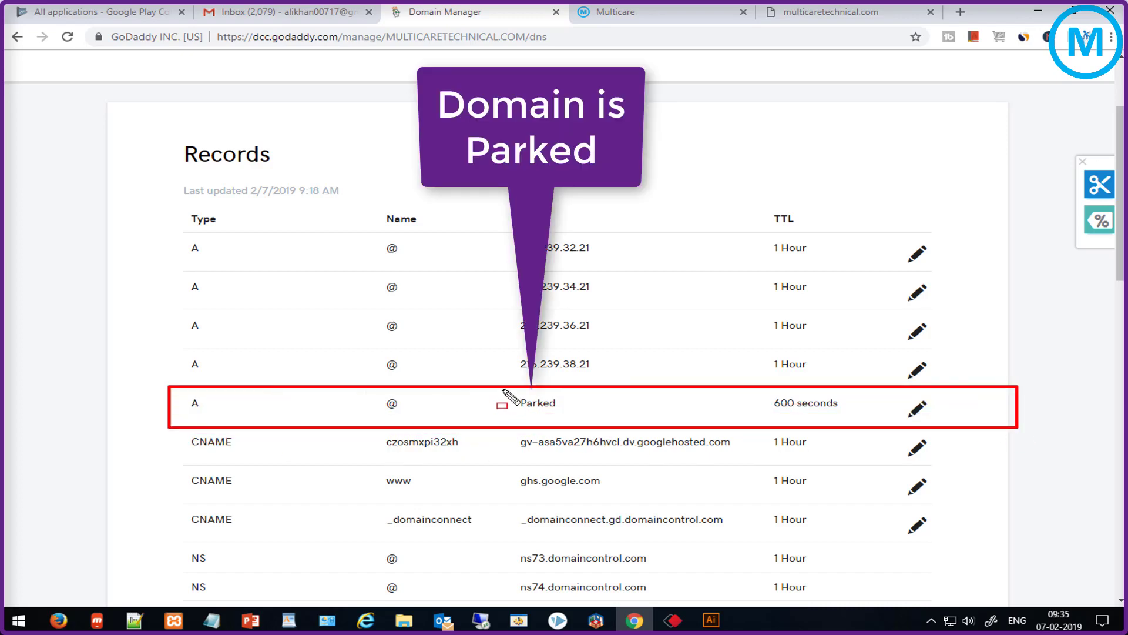
drag(502, 389, 593, 420)
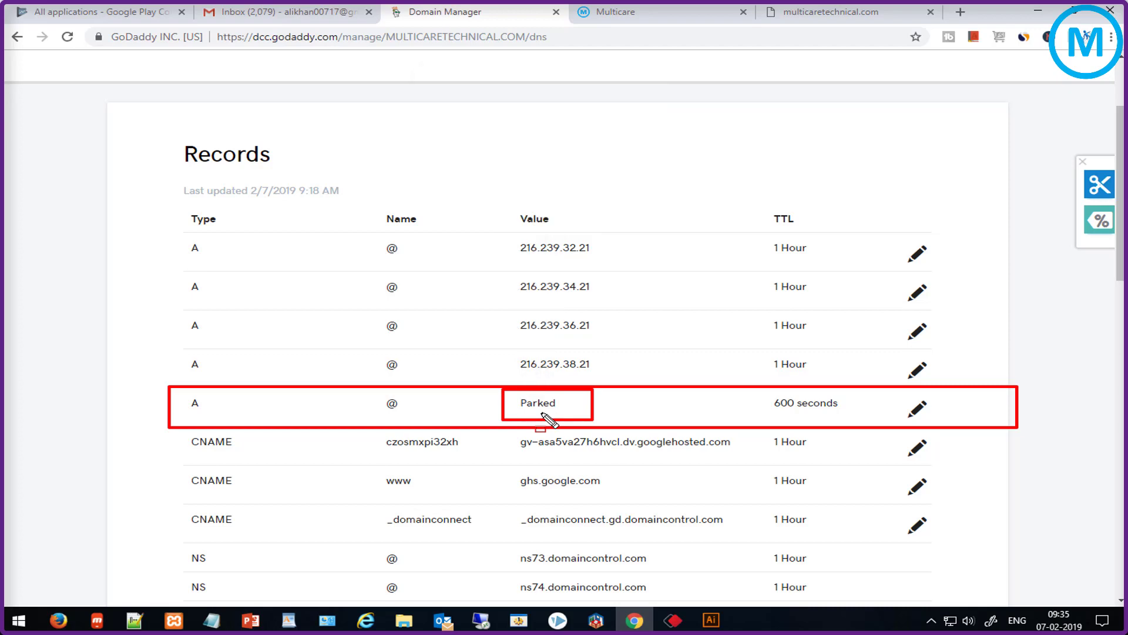
click(828, 15)
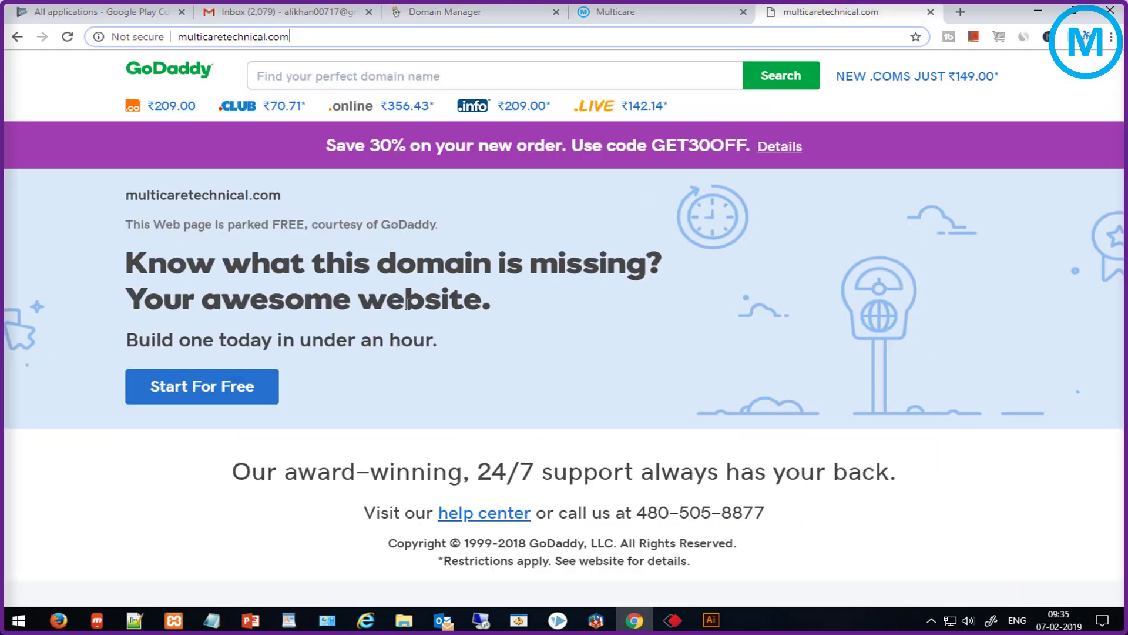
mouse_move(119, 211)
mouse_down()
mouse_move(294, 252)
mouse_move(488, 263)
mouse_move(477, 248)
mouse_up()
mouse_move(222, 213)
mouse_down()
mouse_move(268, 235)
mouse_move(314, 235)
mouse_up()
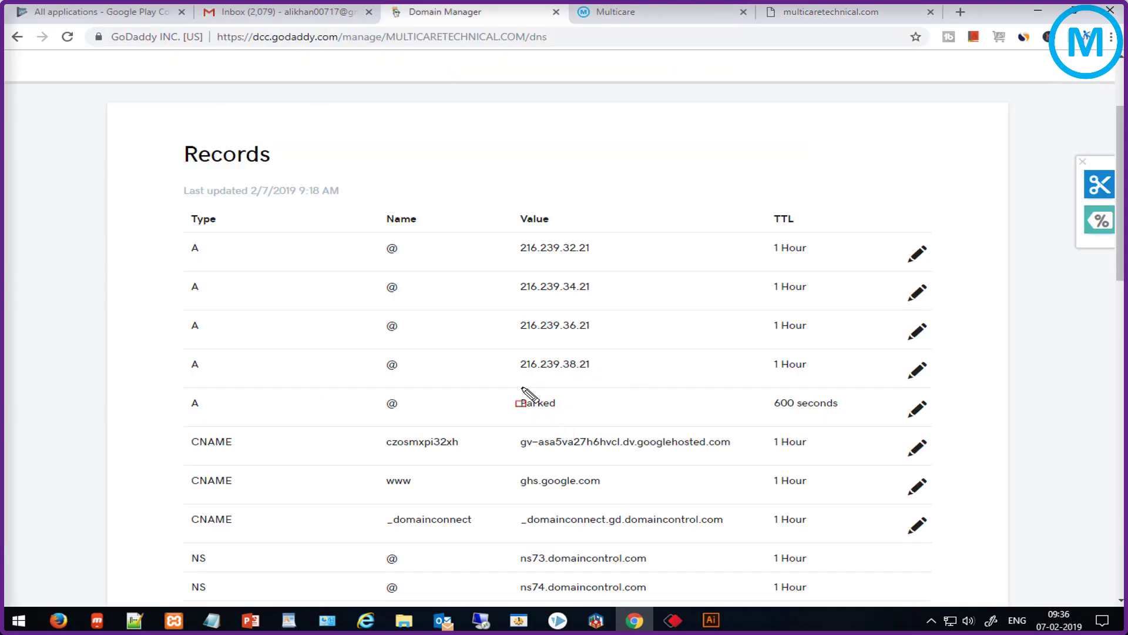
drag(507, 391, 578, 411)
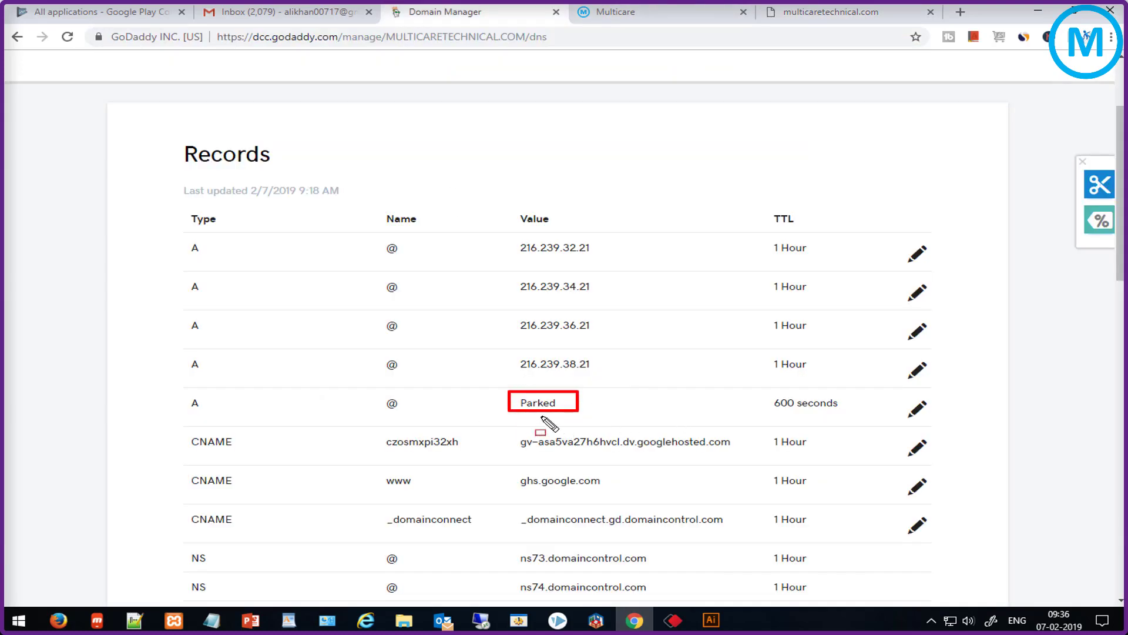
key(Escape)
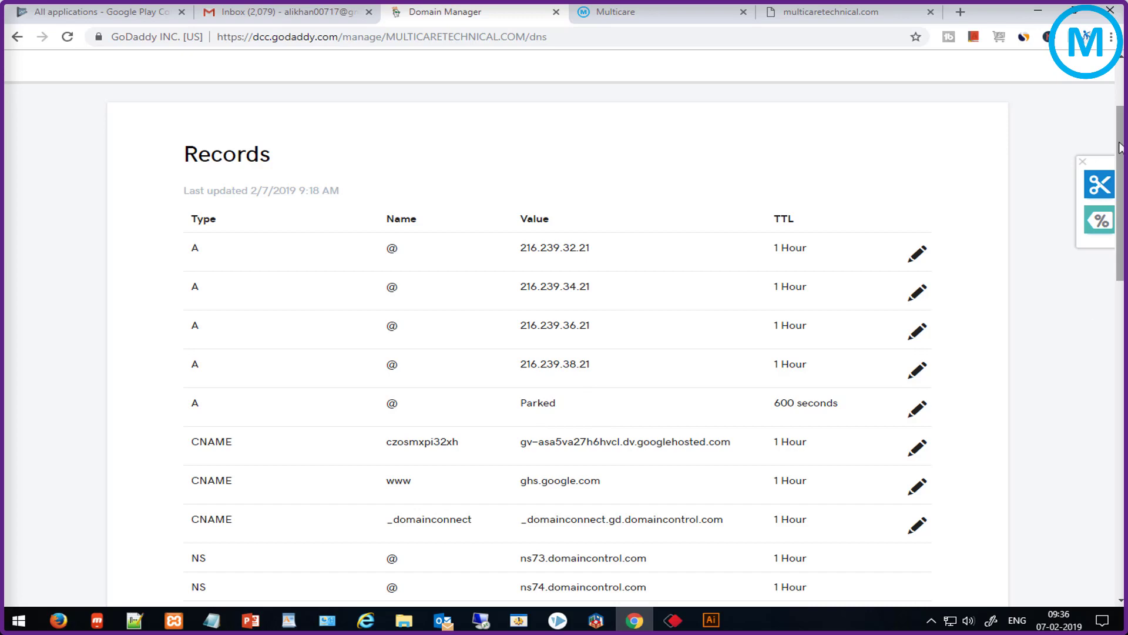
Start adding a forwarding rule for the domain, not the subdomain, in the Forwarding section
drag(1119, 143, 1119, 381)
mouse_move(567, 239)
mouse_down()
mouse_move(605, 365)
mouse_move(972, 474)
mouse_move(1019, 472)
mouse_up()
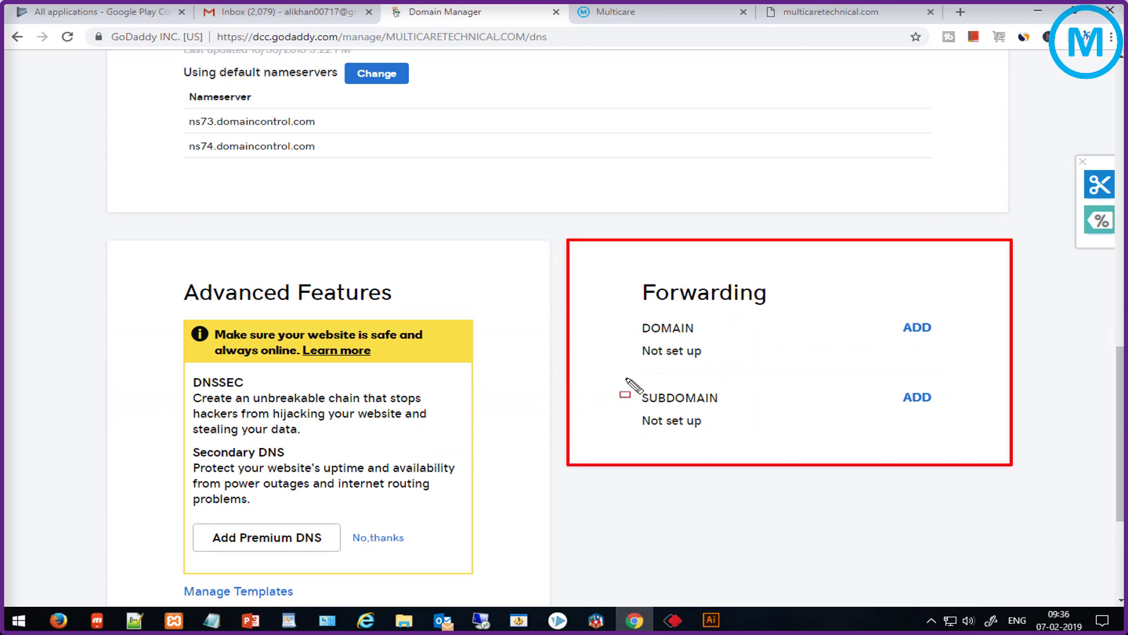
mouse_move(623, 376)
mouse_down()
mouse_move(957, 492)
mouse_move(983, 450)
mouse_up()
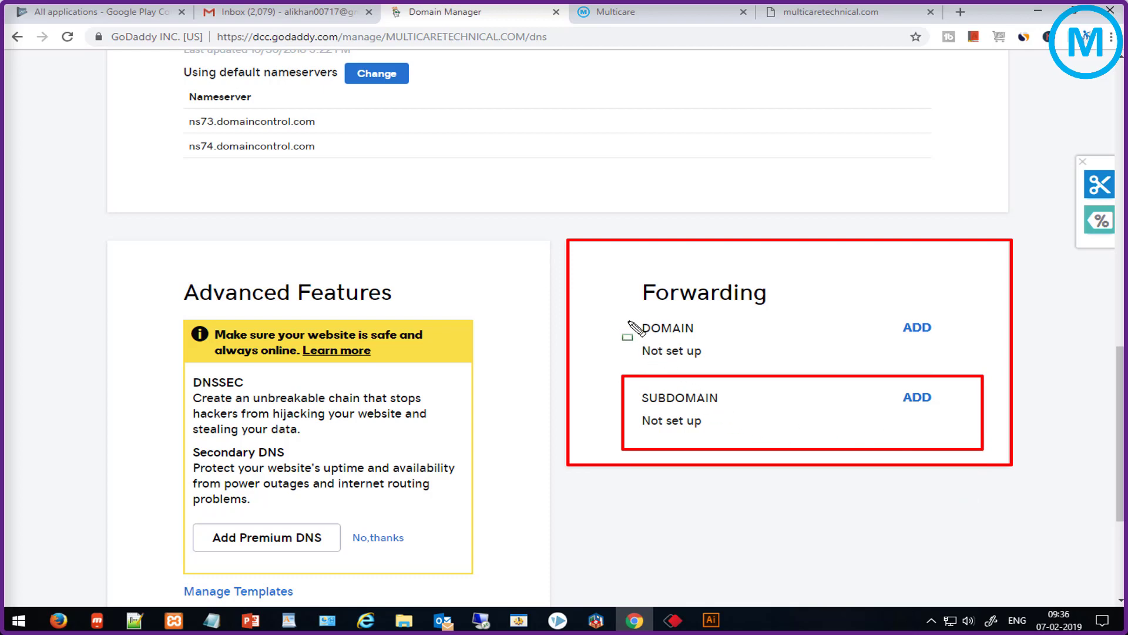
mouse_move(608, 308)
mouse_down()
mouse_move(806, 379)
mouse_move(988, 367)
mouse_up()
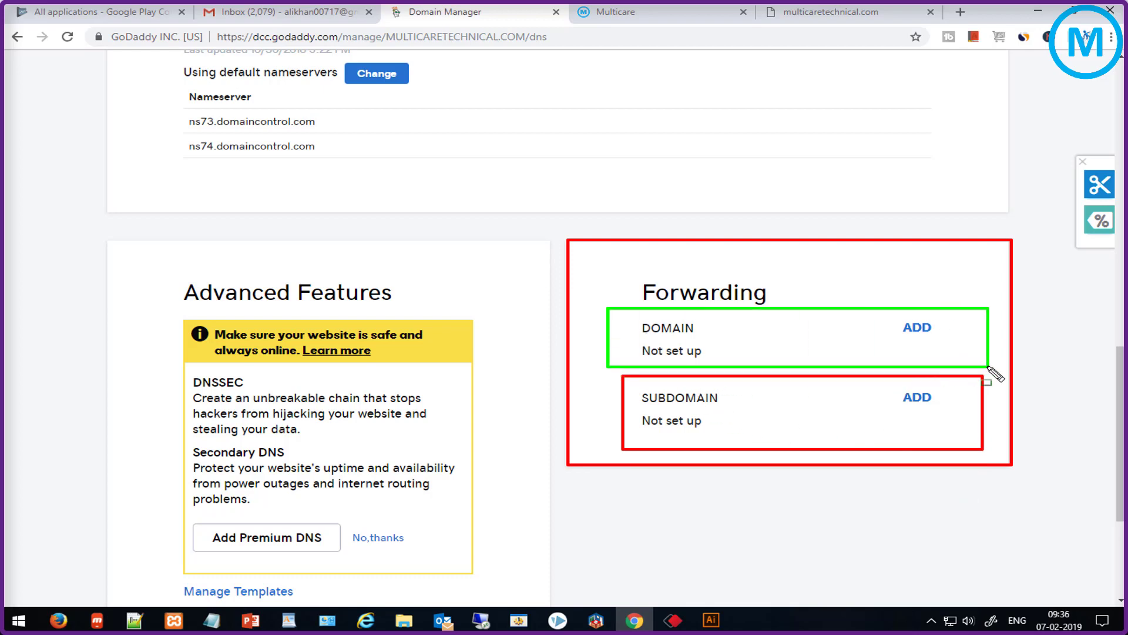
drag(887, 310, 947, 349)
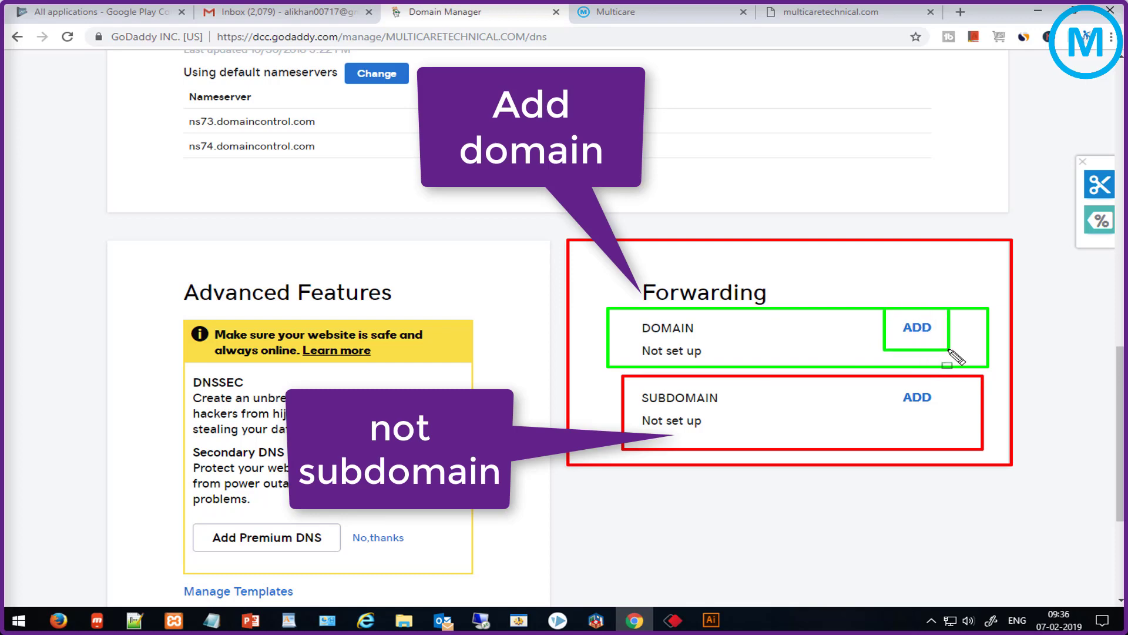
key(Escape)
click(918, 329)
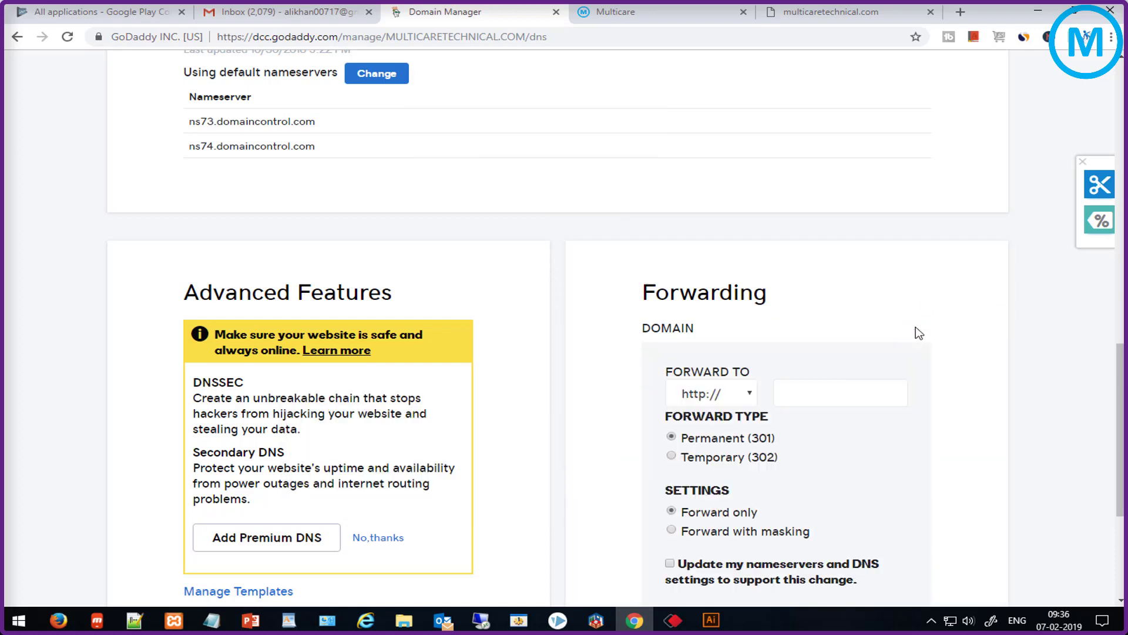
scroll(691, 418, down, 1)
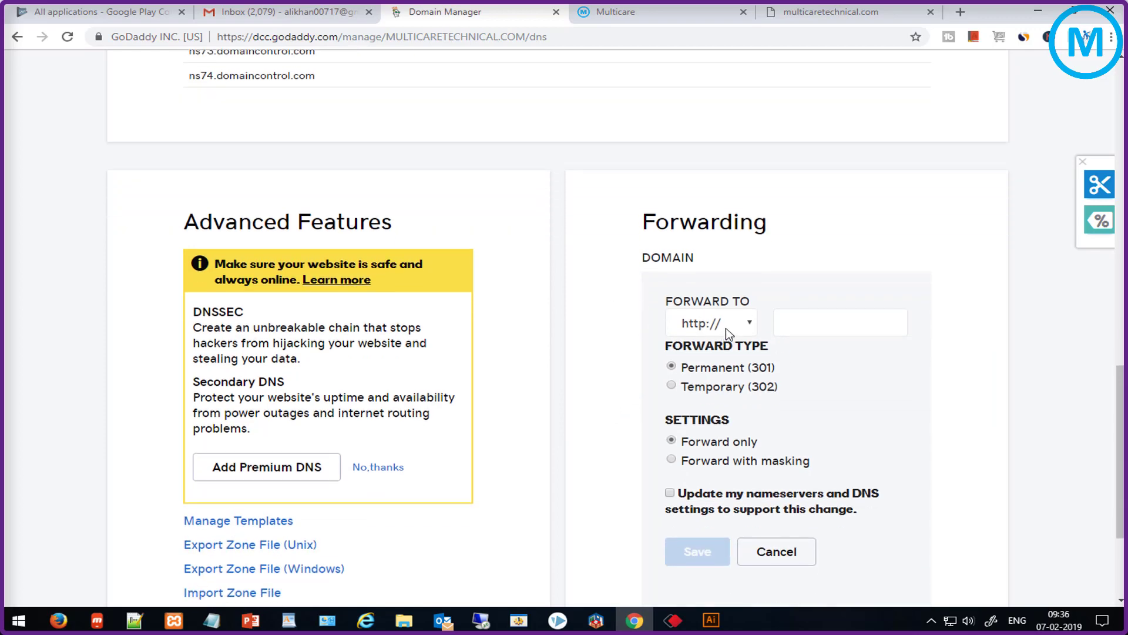
click(747, 326)
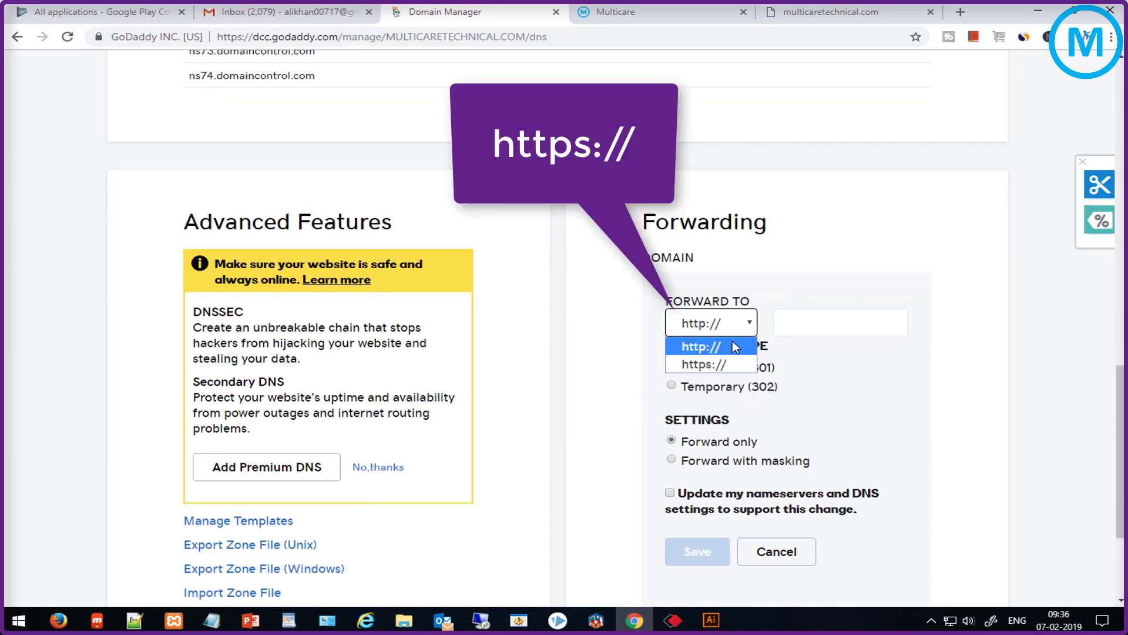
click(714, 365)
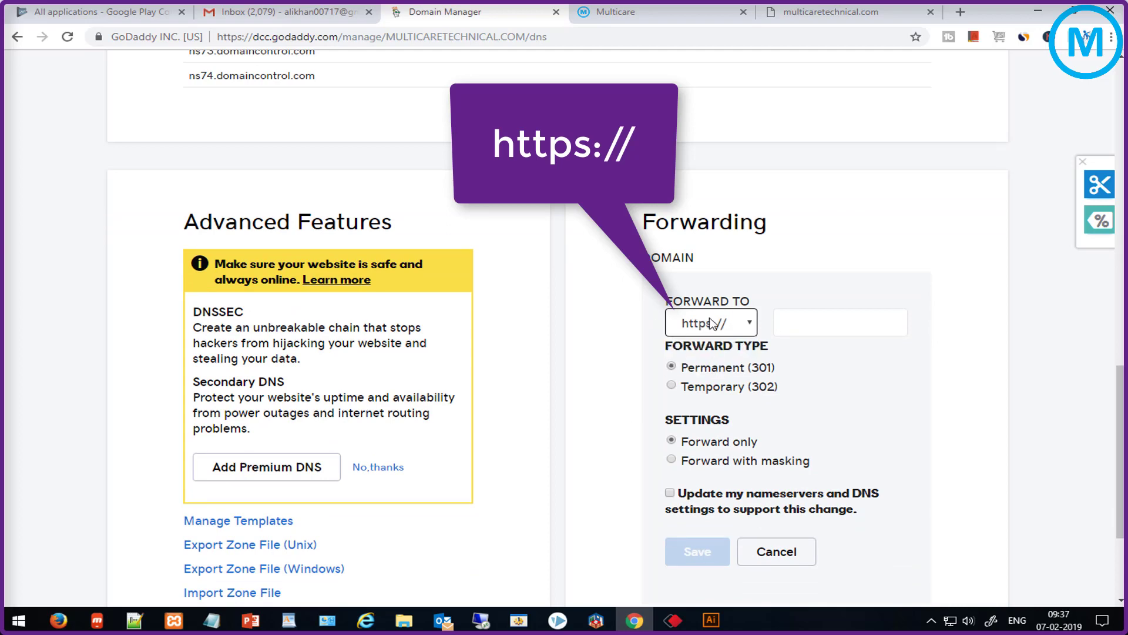
click(851, 326)
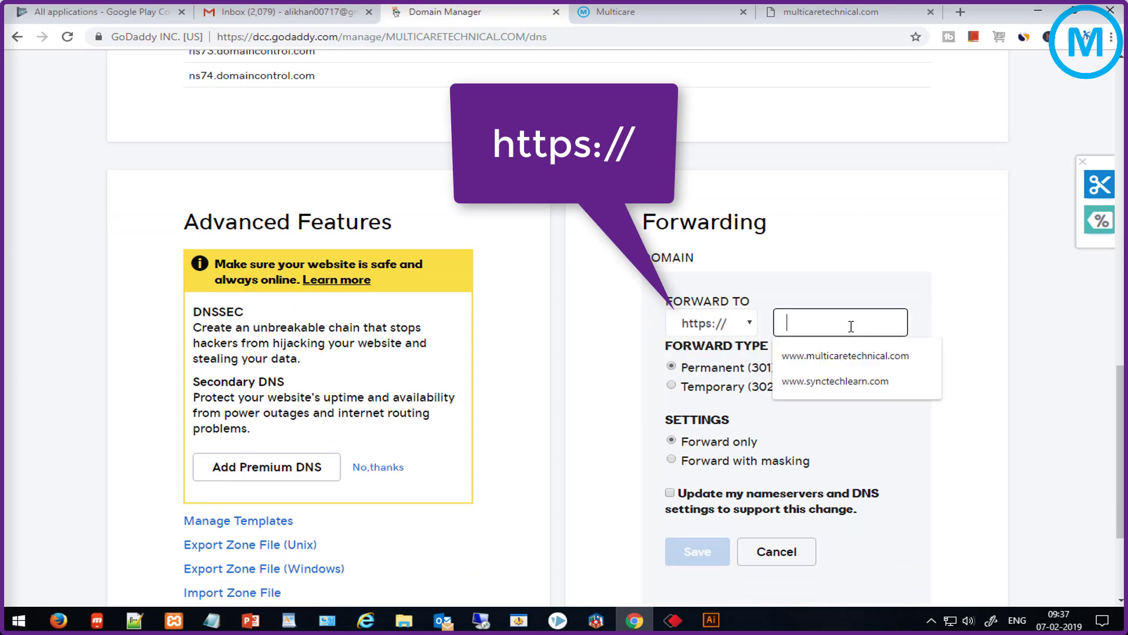
click(869, 356)
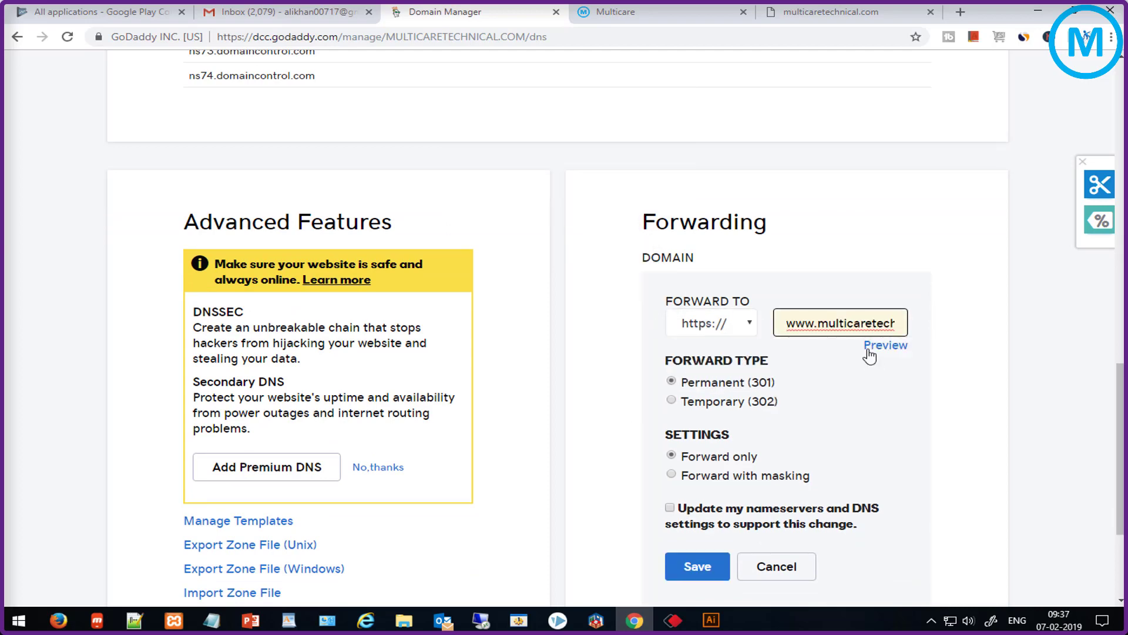
Check the complete forwarding address, from its www prefix through to the end of the domain name
drag(813, 321, 796, 322)
click(830, 323)
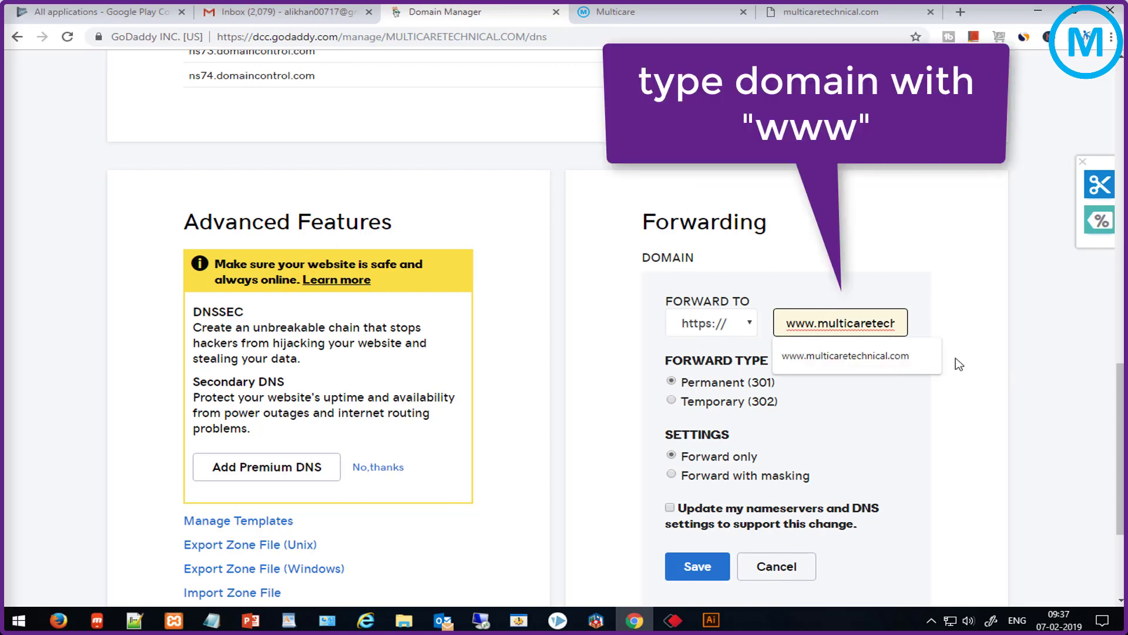
key(Right)
key(Right)
key(Right)
key(Right)
key(Right)
key(Right)
key(Right)
key(Right)
key(Right)
key(Right)
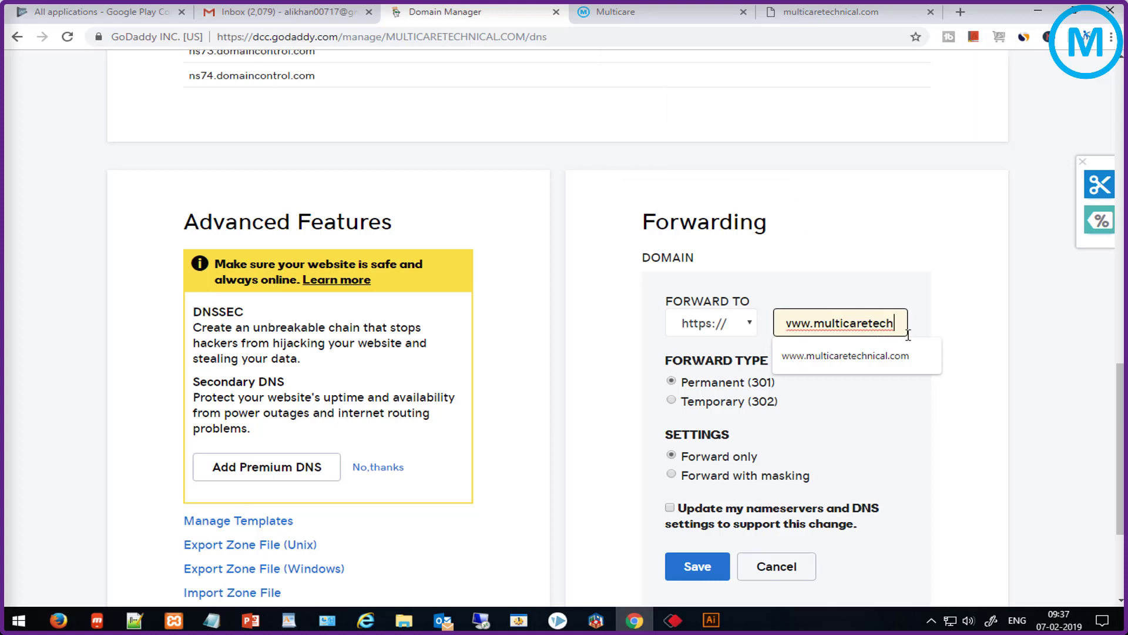
key(Right)
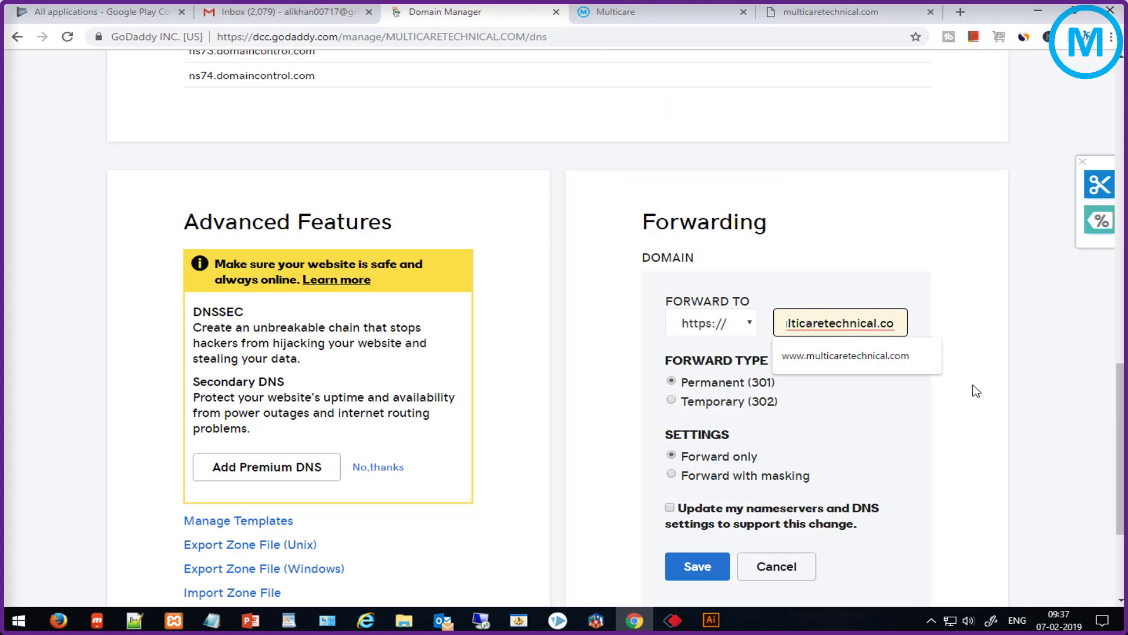
click(993, 352)
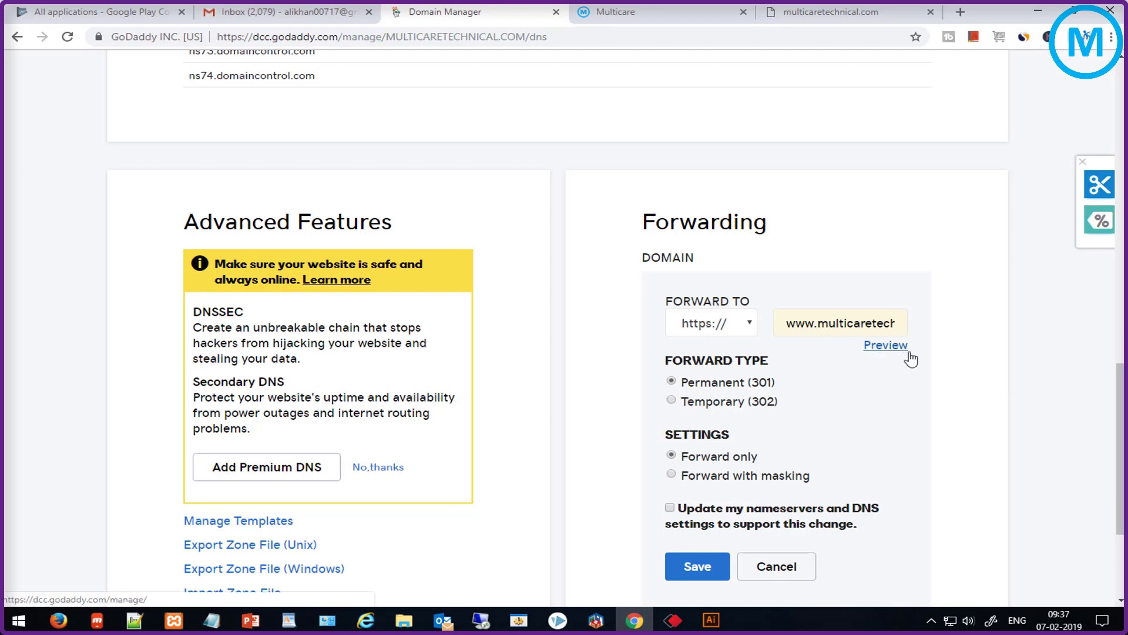
Preview the page that the forwarding address leads to, and close the preview
click(886, 347)
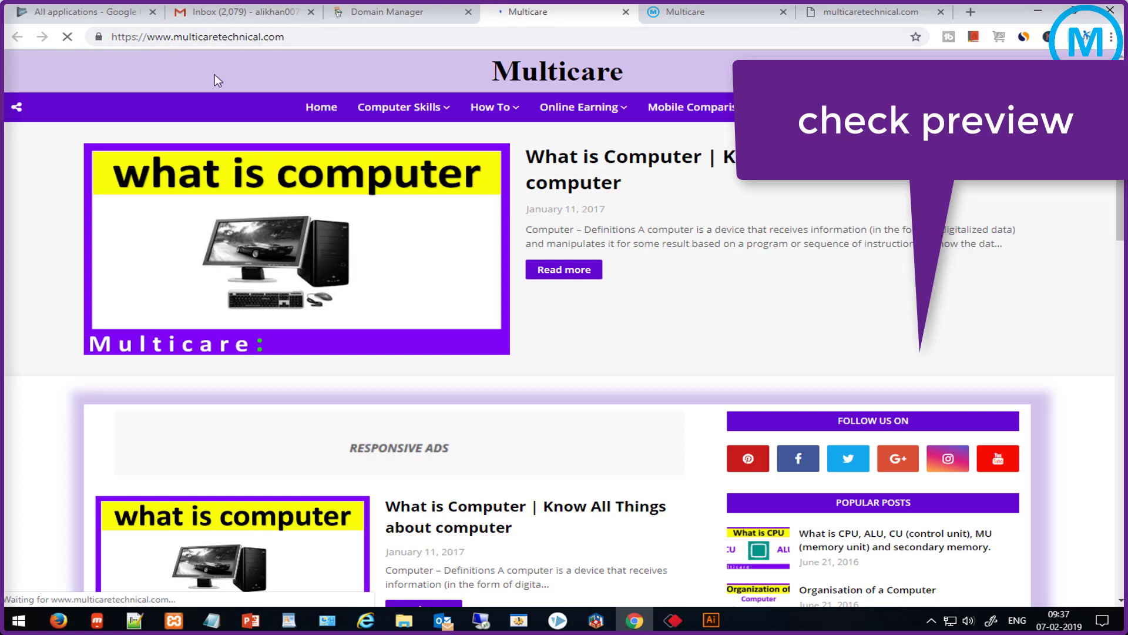
click(626, 12)
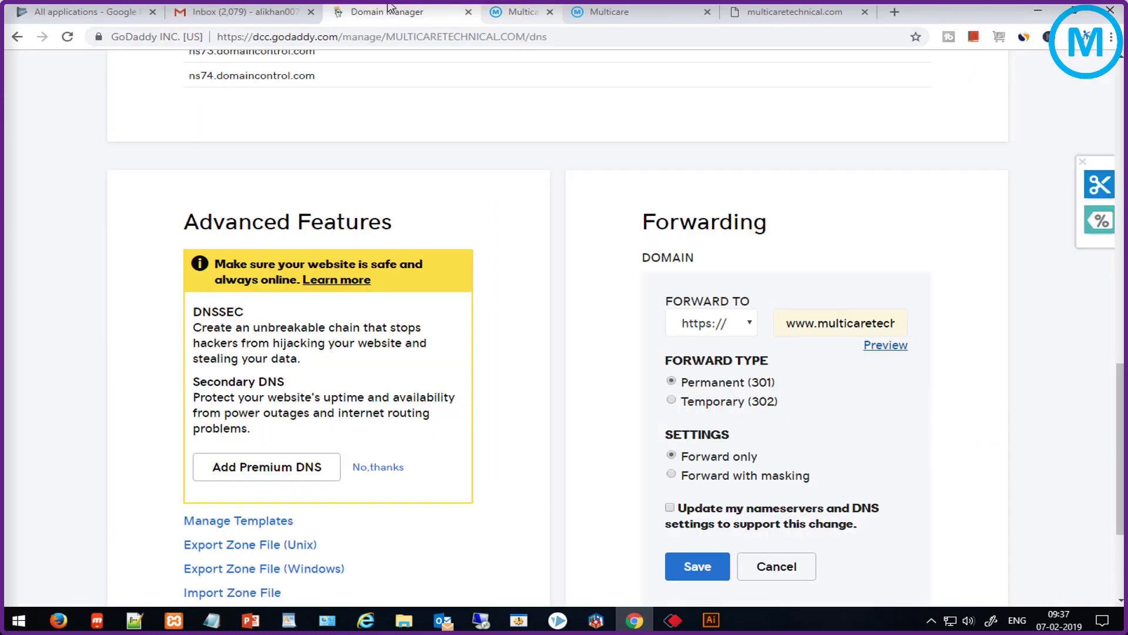
Save the forwarding rule as Permanent (301) and Forward only, with the nameserver and DNS settings update enabled
scroll(765, 375, down, 2)
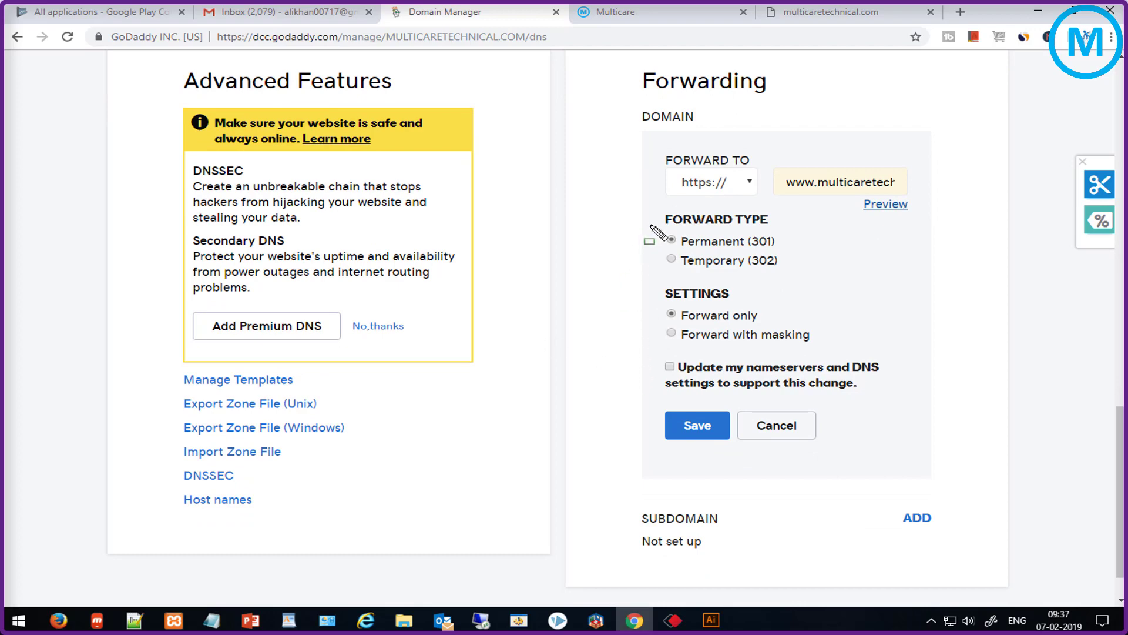
drag(650, 225, 813, 250)
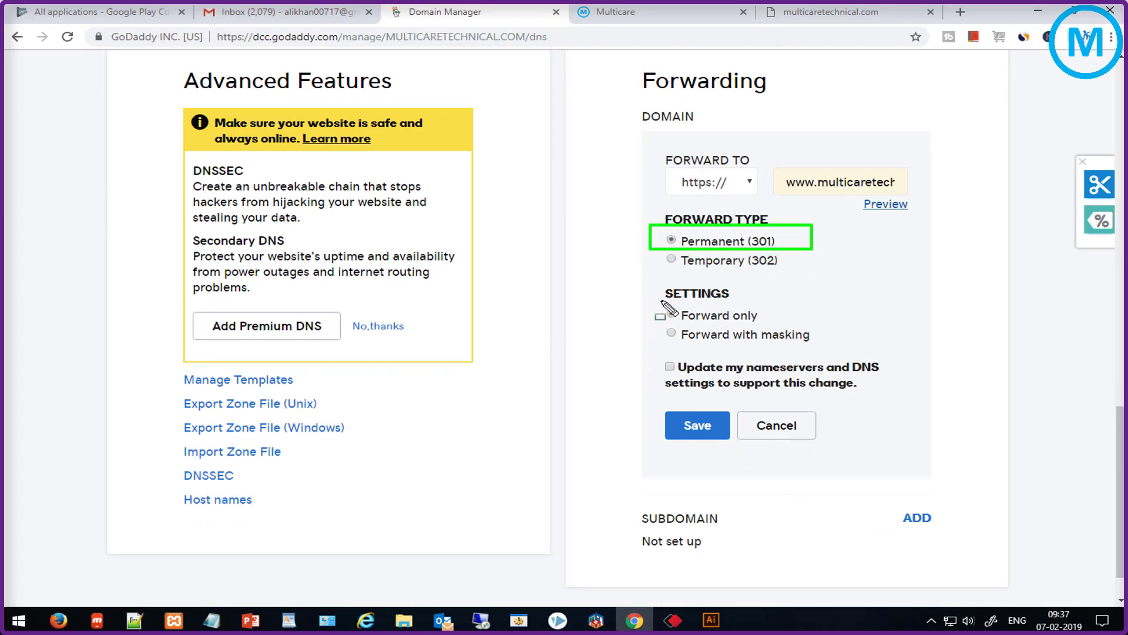
drag(662, 301, 808, 323)
drag(658, 351, 684, 376)
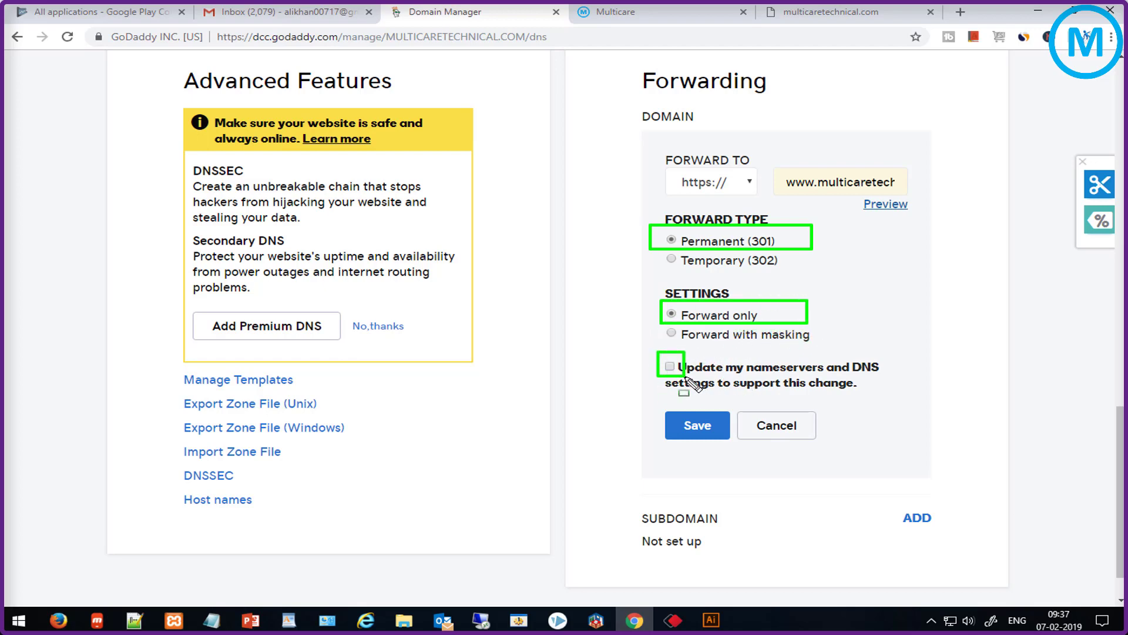
key(Escape)
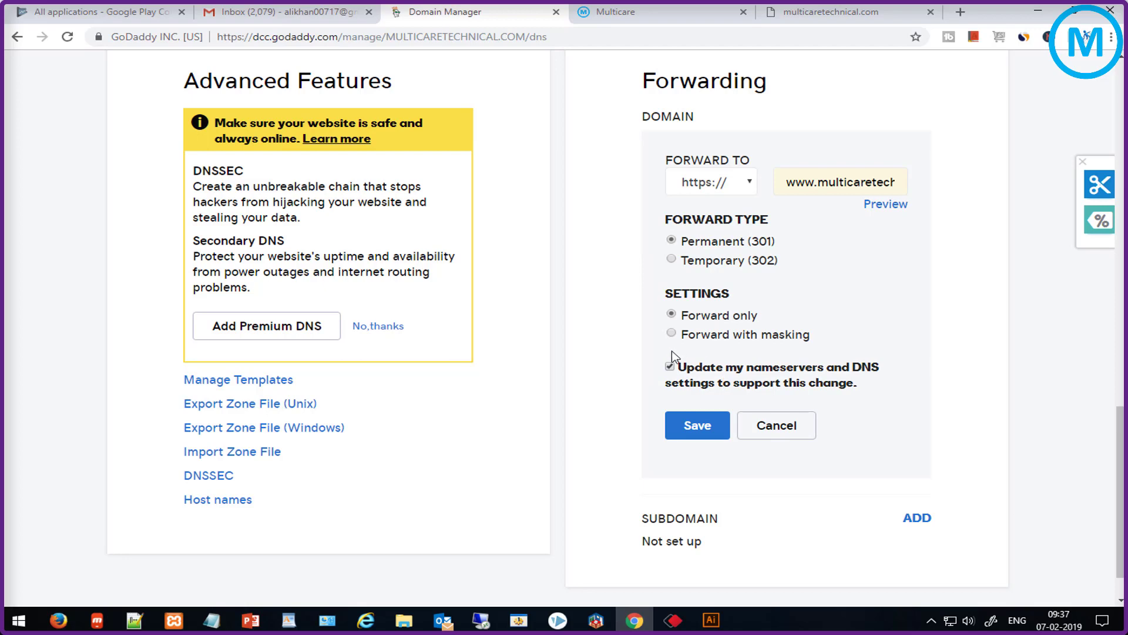
click(669, 366)
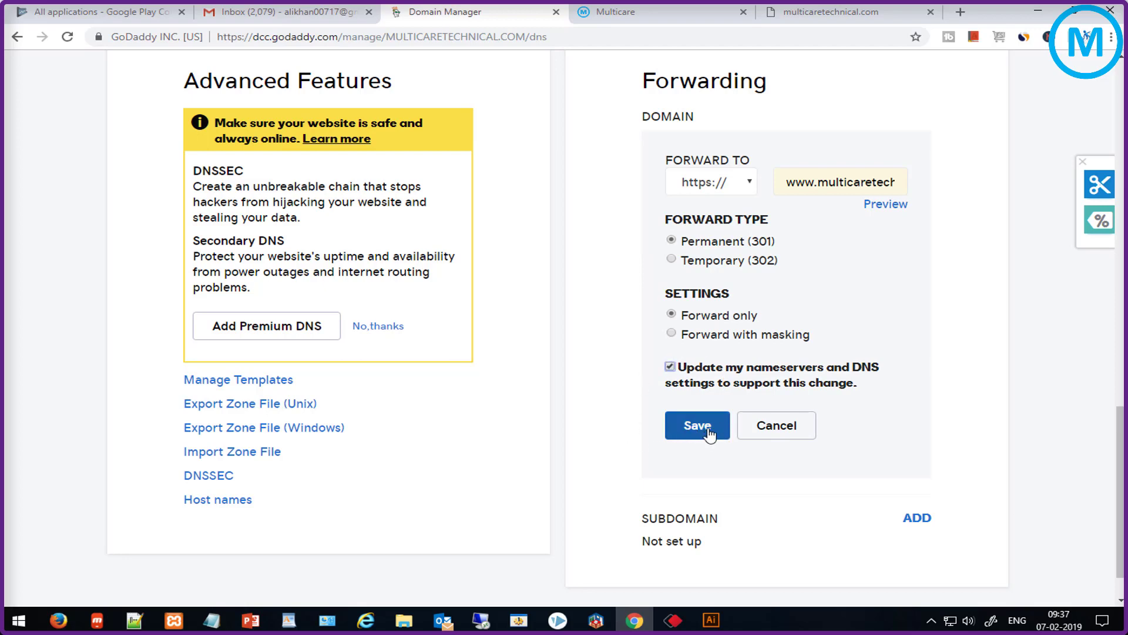
drag(652, 399, 738, 448)
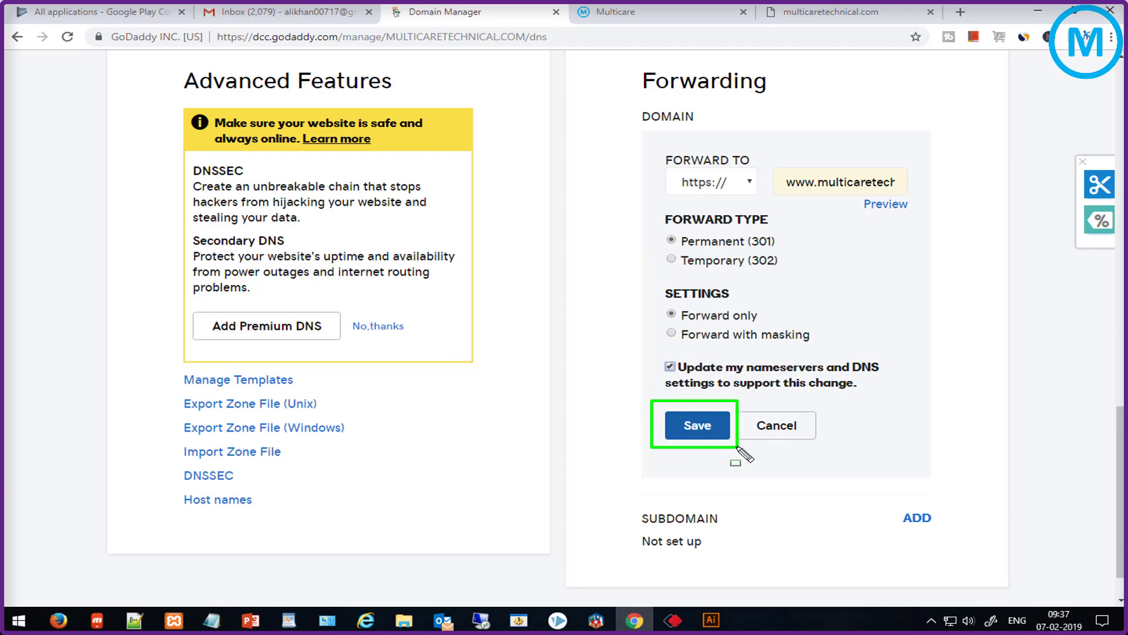
key(Escape)
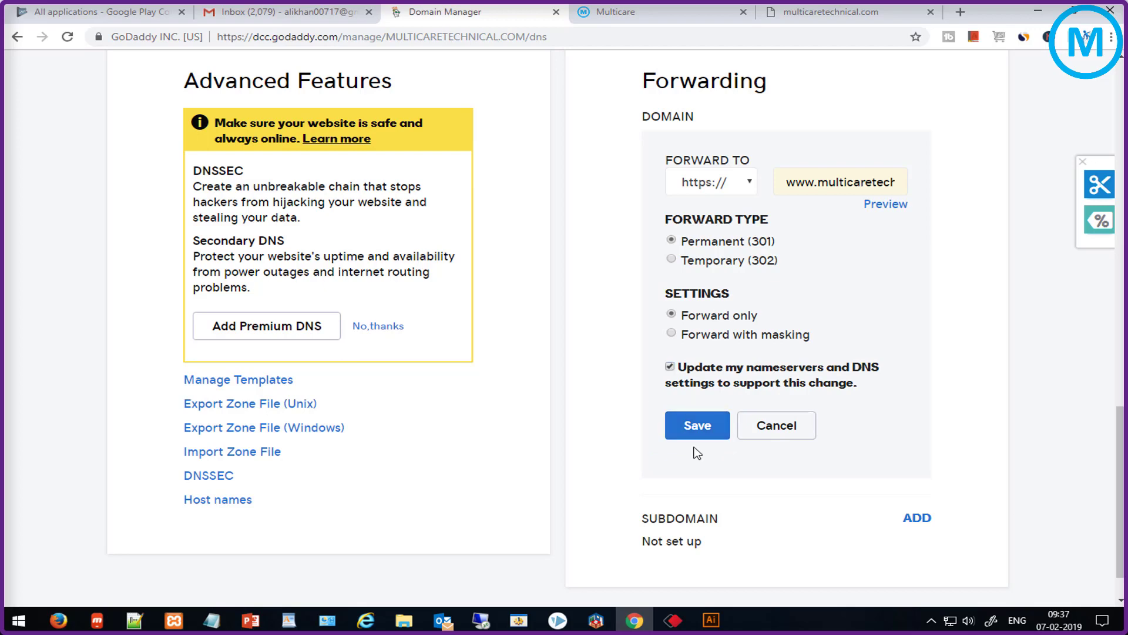
click(696, 434)
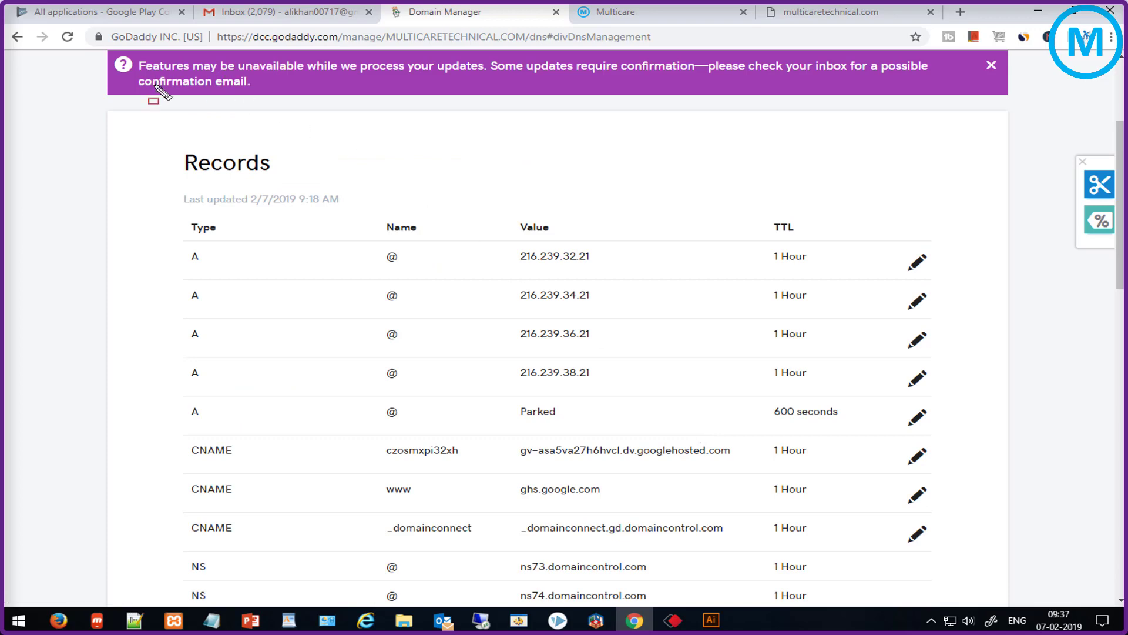
Read the update notice above the DNS records and check the value of the 600-second A record
mouse_move(94, 48)
mouse_down()
mouse_move(444, 105)
mouse_move(1015, 102)
mouse_up()
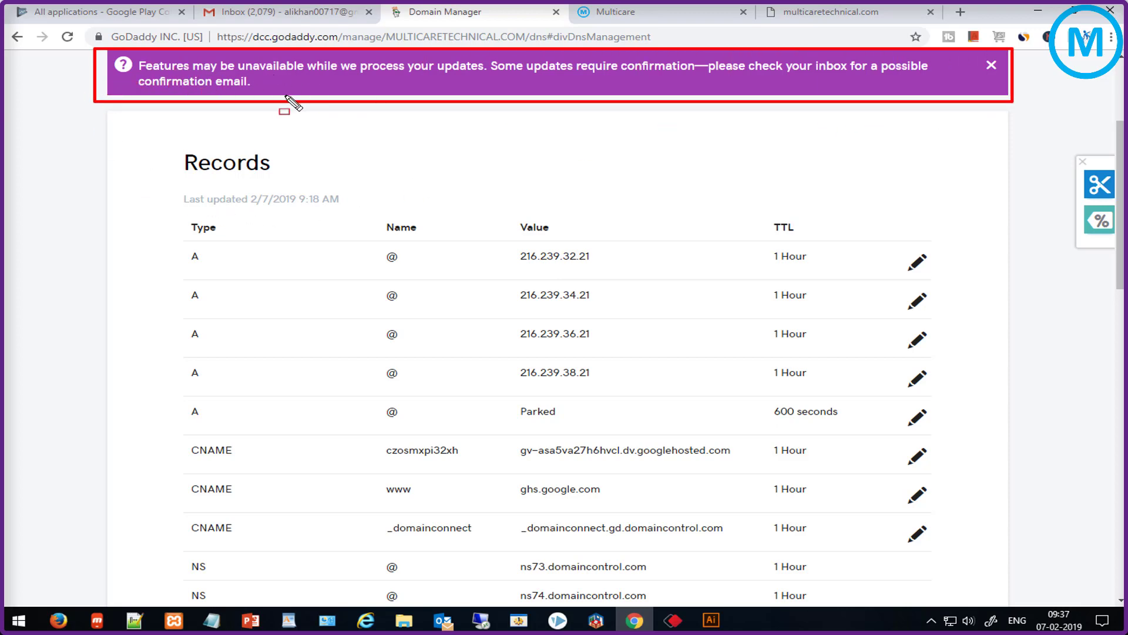
mouse_move(497, 386)
mouse_down()
mouse_move(544, 430)
mouse_move(639, 437)
mouse_up()
key(Escape)
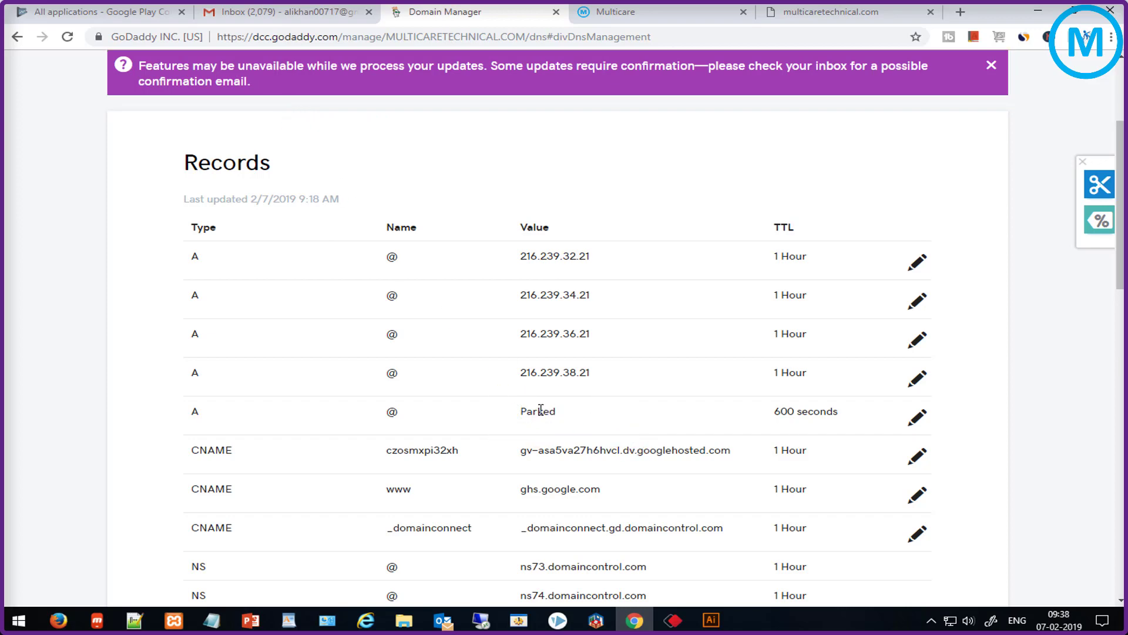
Reload the DNS Management page and examine the name and value of the A record in the Records list
click(67, 36)
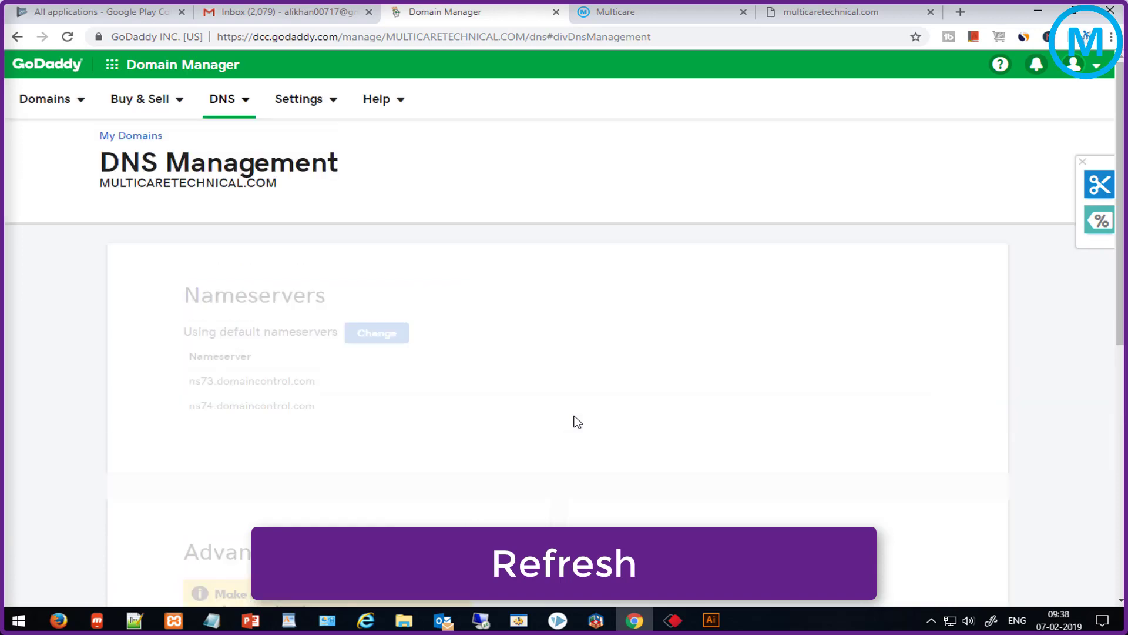
scroll(597, 486, down, 4)
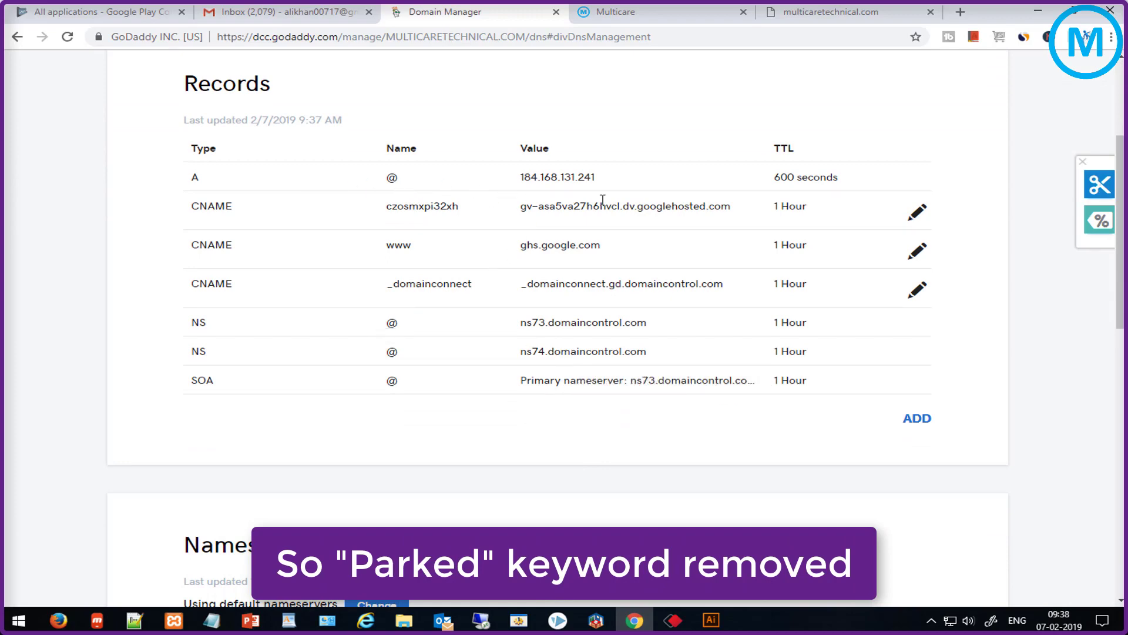
scroll(608, 318, up, 3)
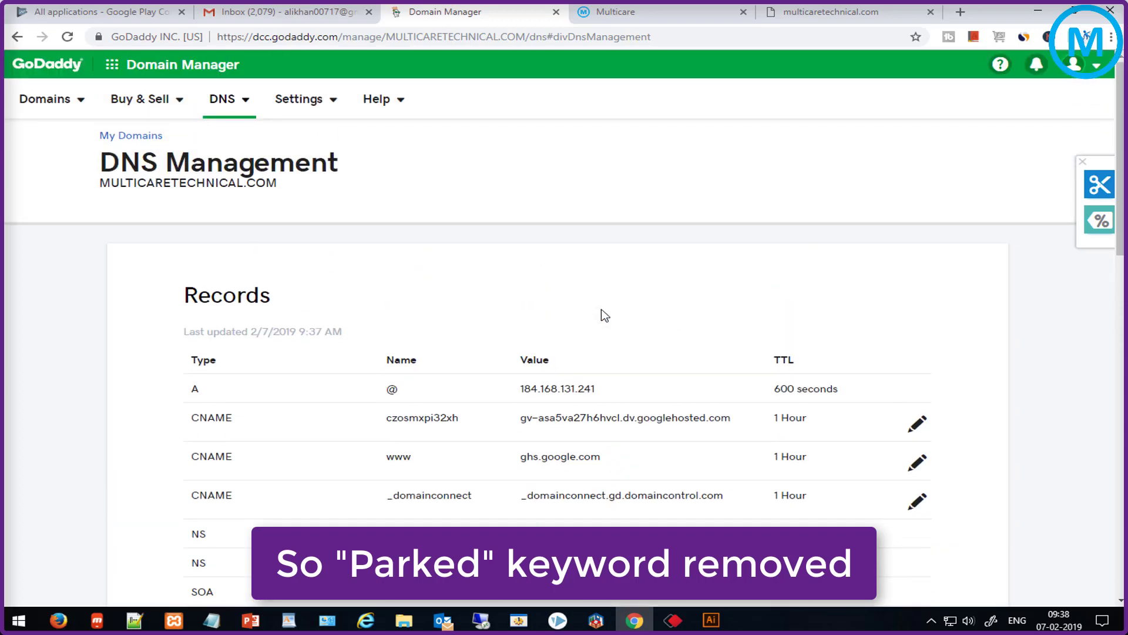
scroll(604, 320, down, 2)
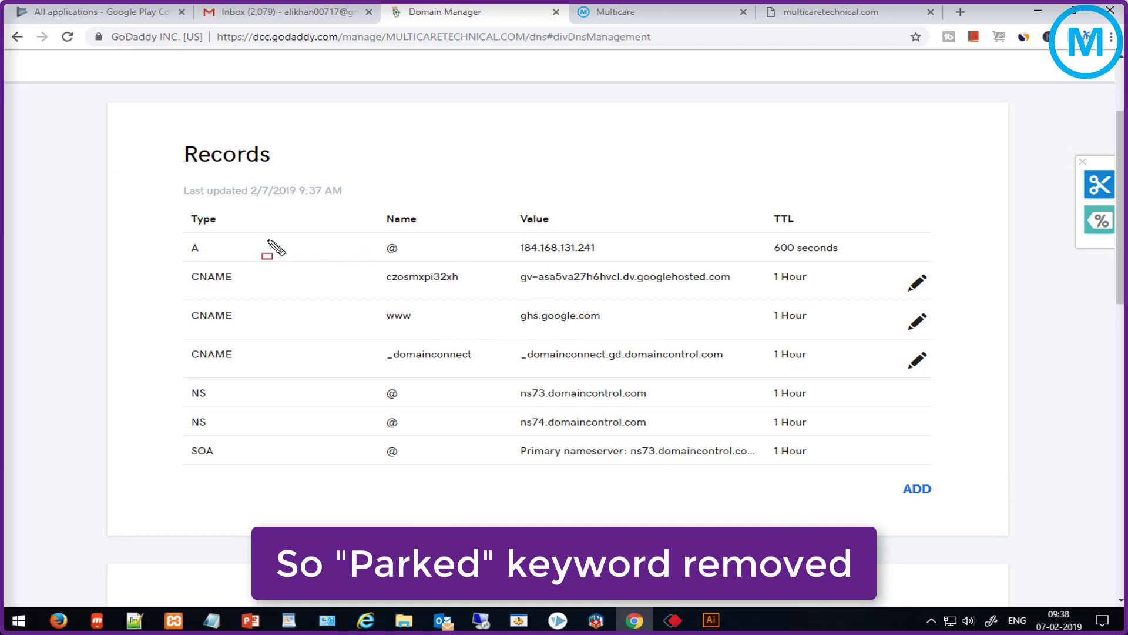
mouse_move(177, 228)
mouse_down()
mouse_move(611, 275)
mouse_move(966, 266)
mouse_up()
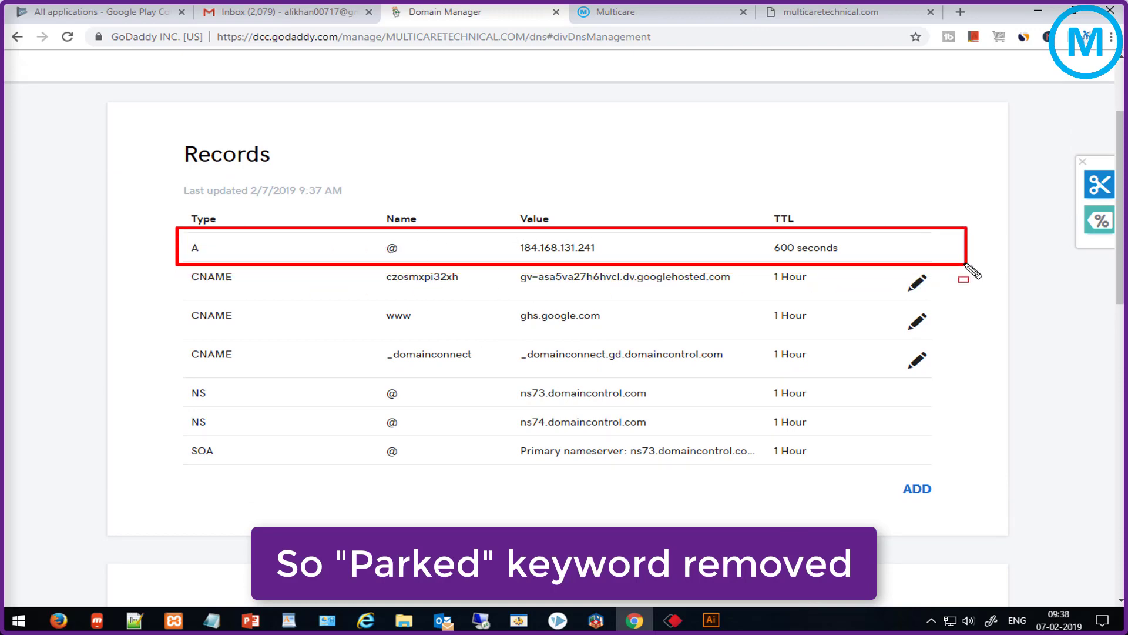
drag(372, 234, 410, 260)
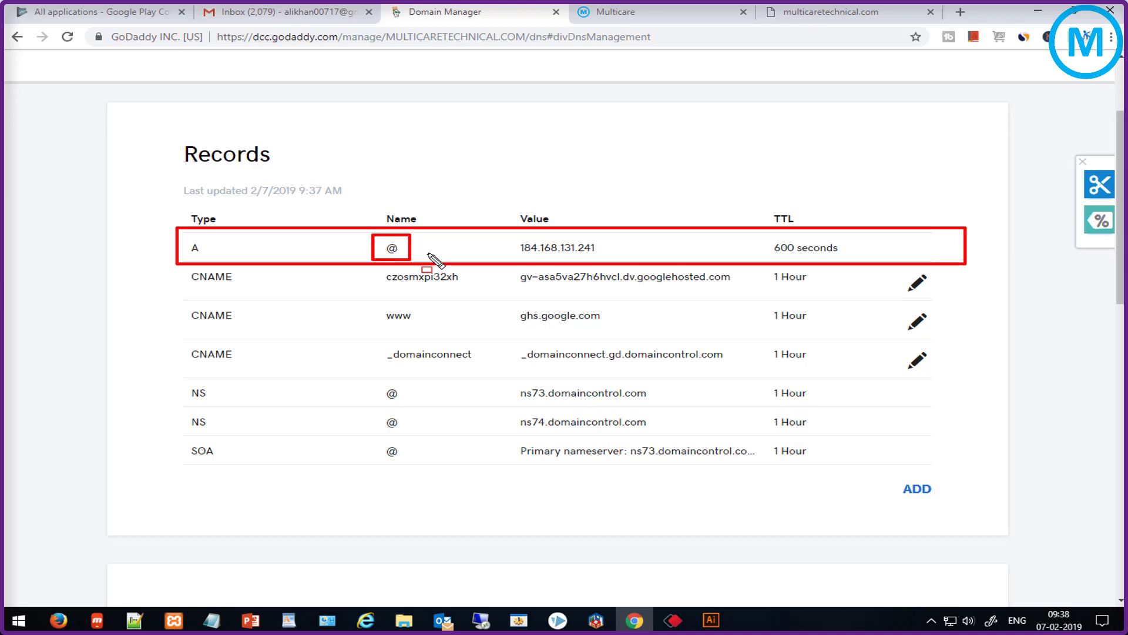
key(Escape)
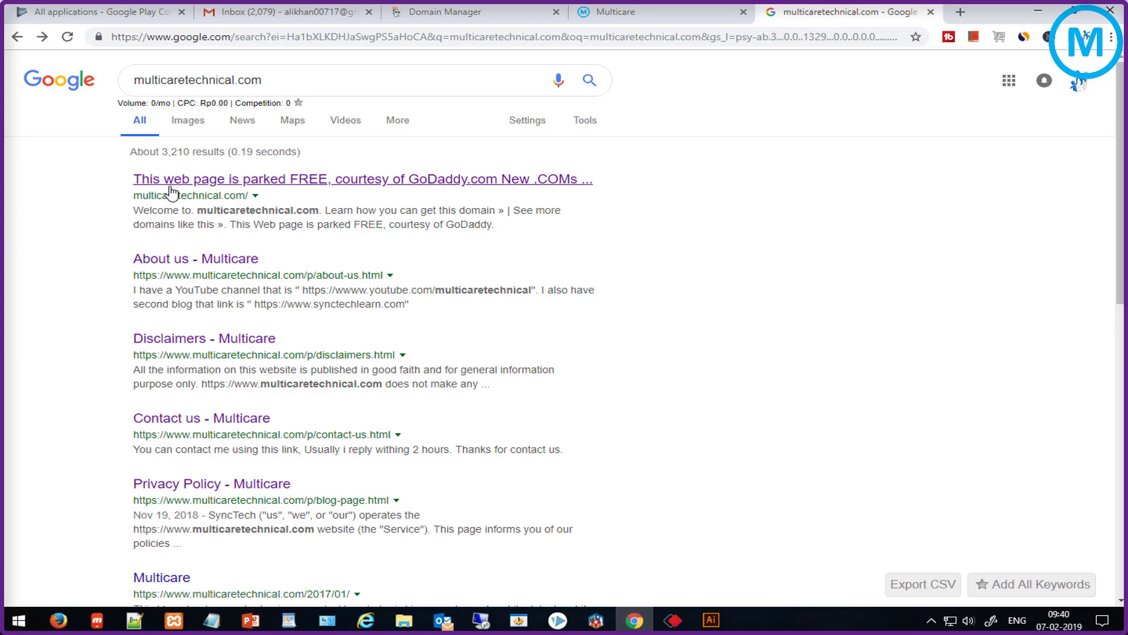
Open the multicaretechnical.com search result without www and check the address it leads to
click(217, 190)
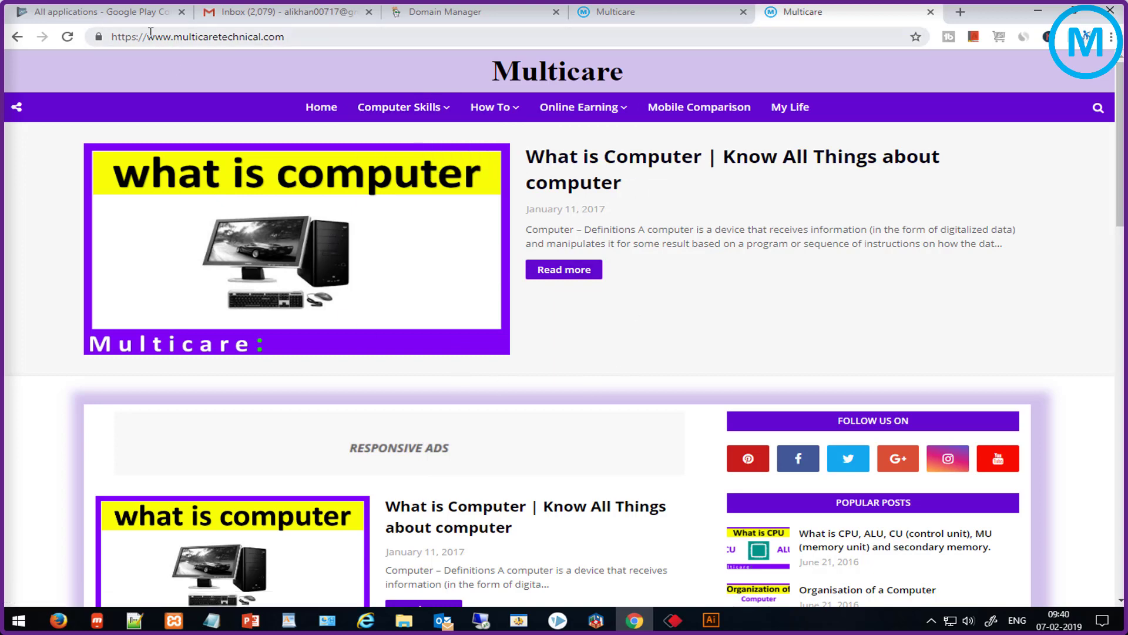
drag(83, 22, 354, 53)
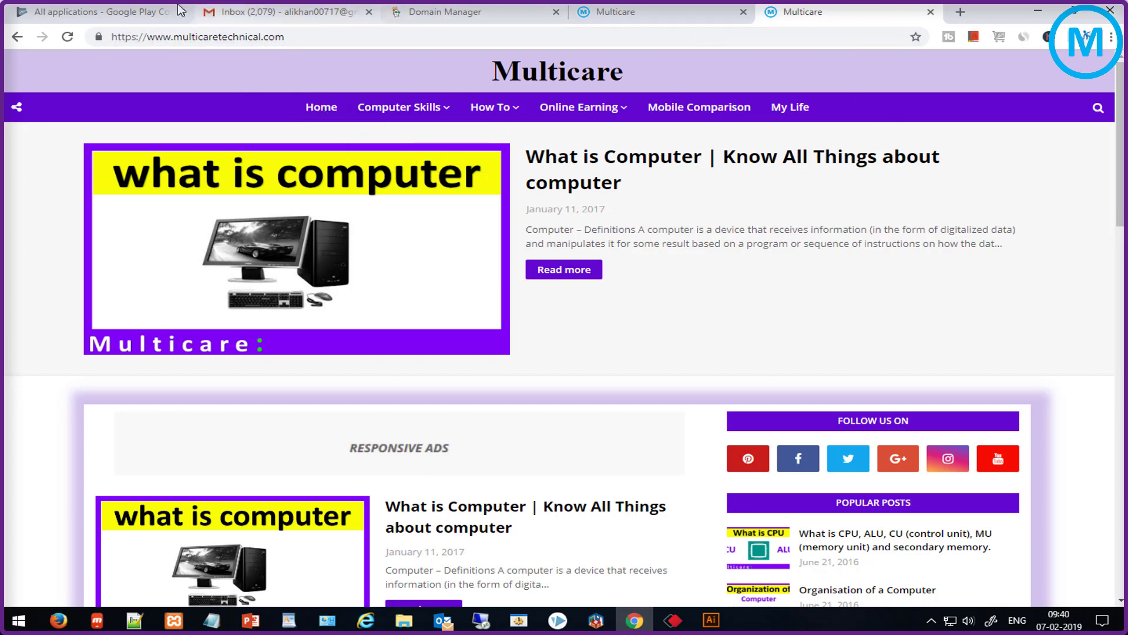
click(17, 36)
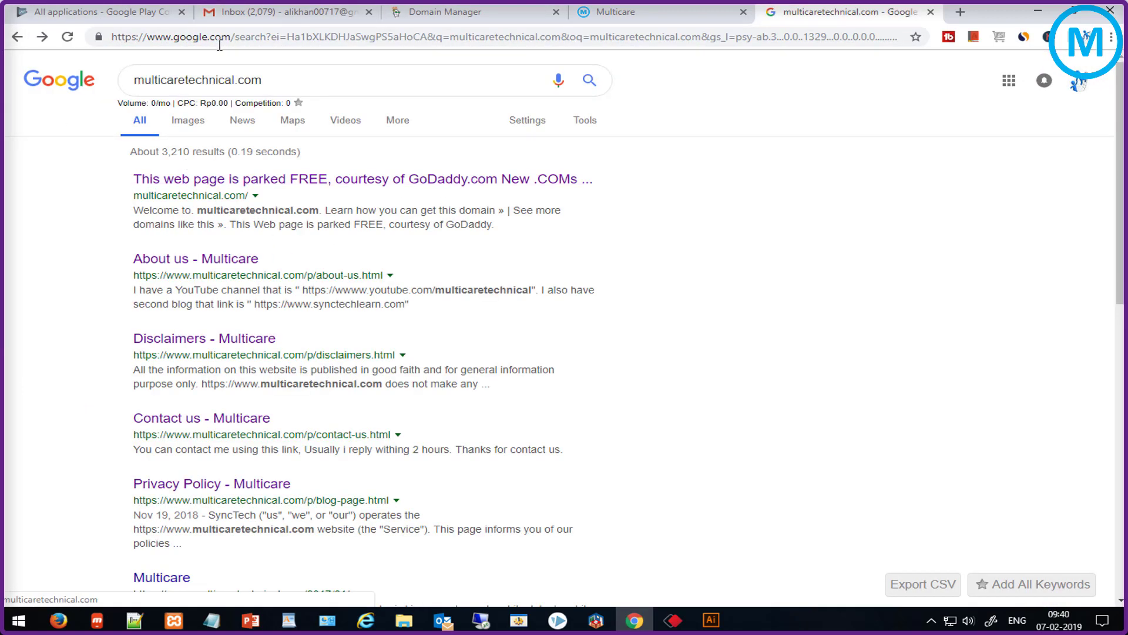
click(42, 36)
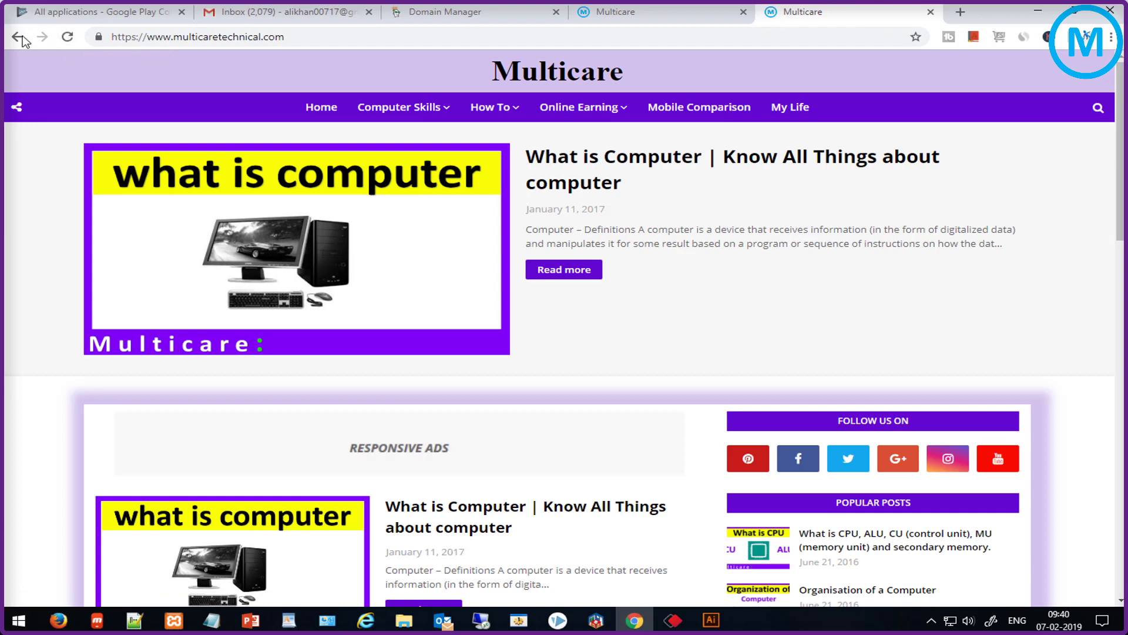
Repeat the Google search for multicaretechnical.com, open its first result again and look through the loaded page
click(17, 37)
click(308, 82)
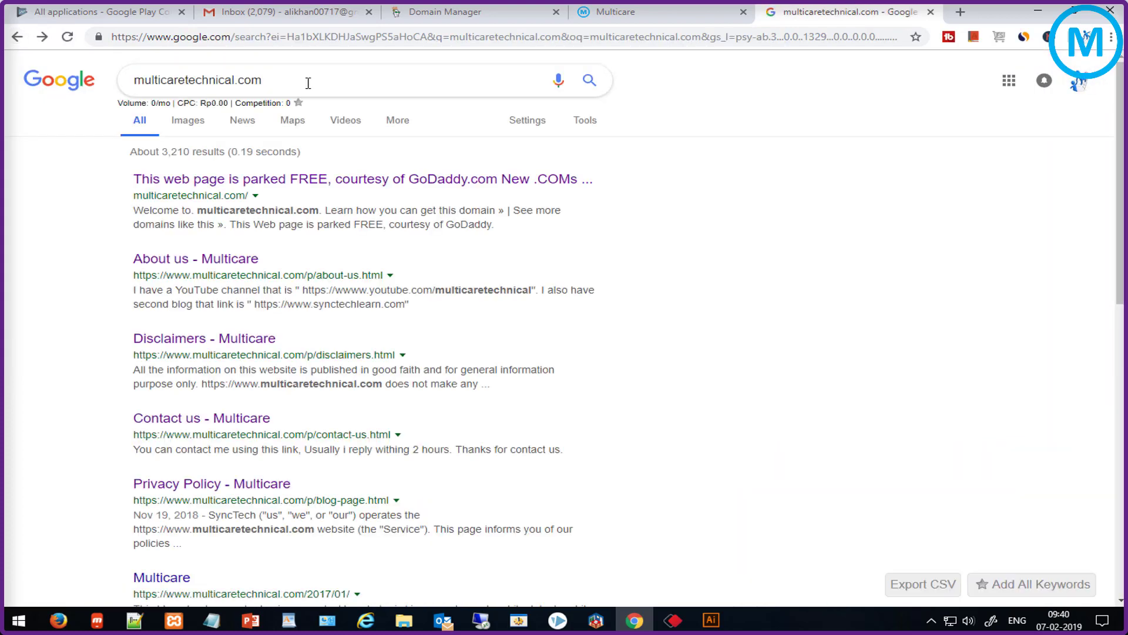
key(Return)
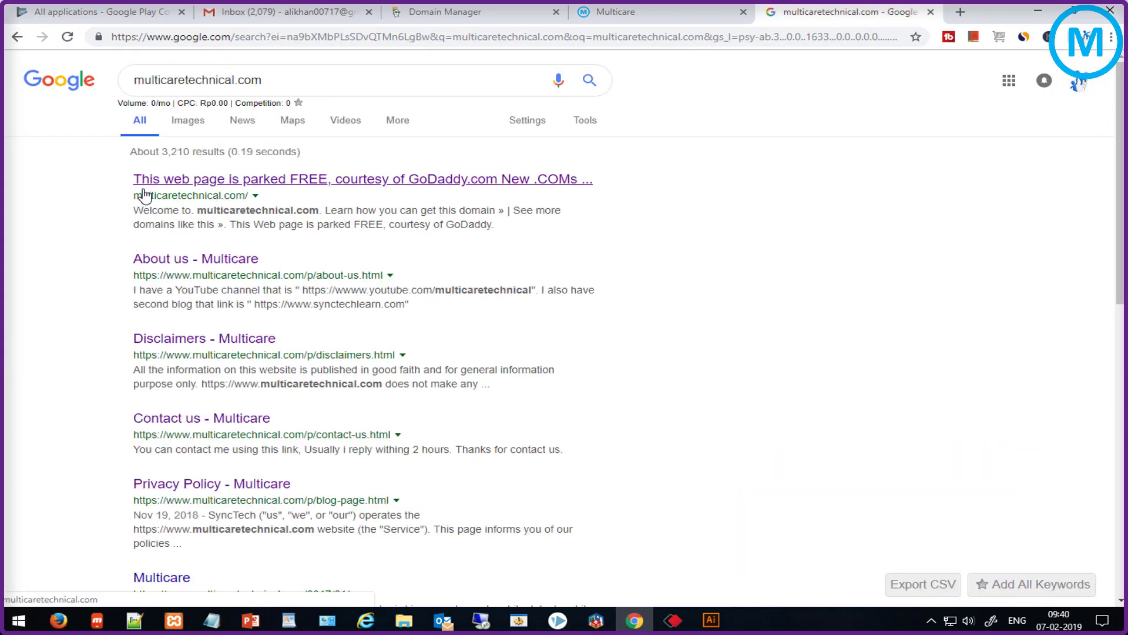
click(233, 202)
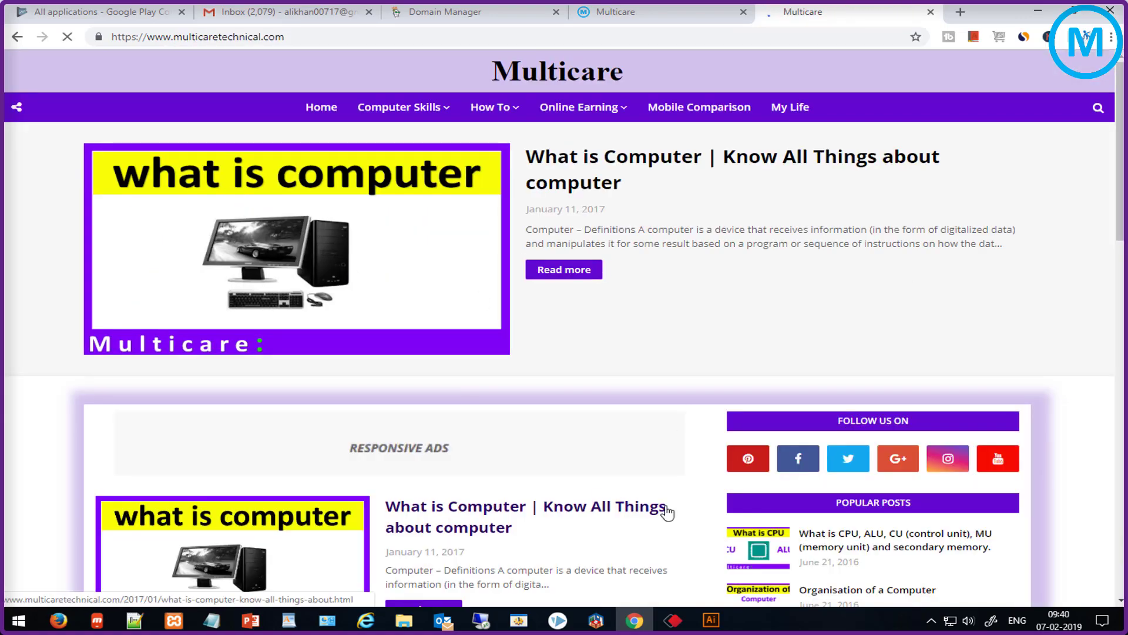
scroll(664, 494, down, 12)
scroll(658, 476, up, 12)
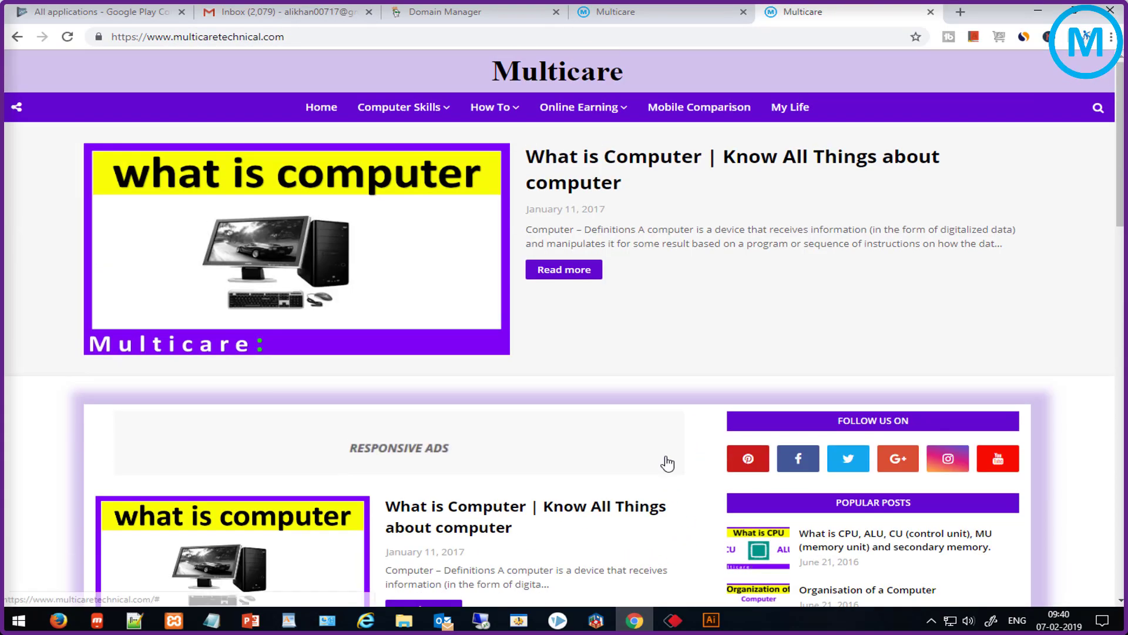